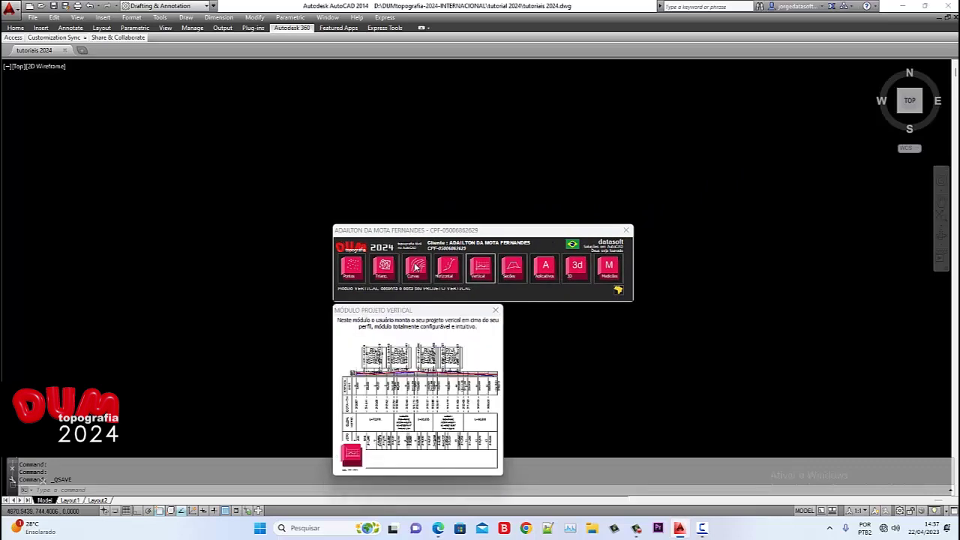
Step: Open the DUM topografia Pontos module for working with coordinate points
{"action": "mouse_move", "coordinate": [353, 275]}
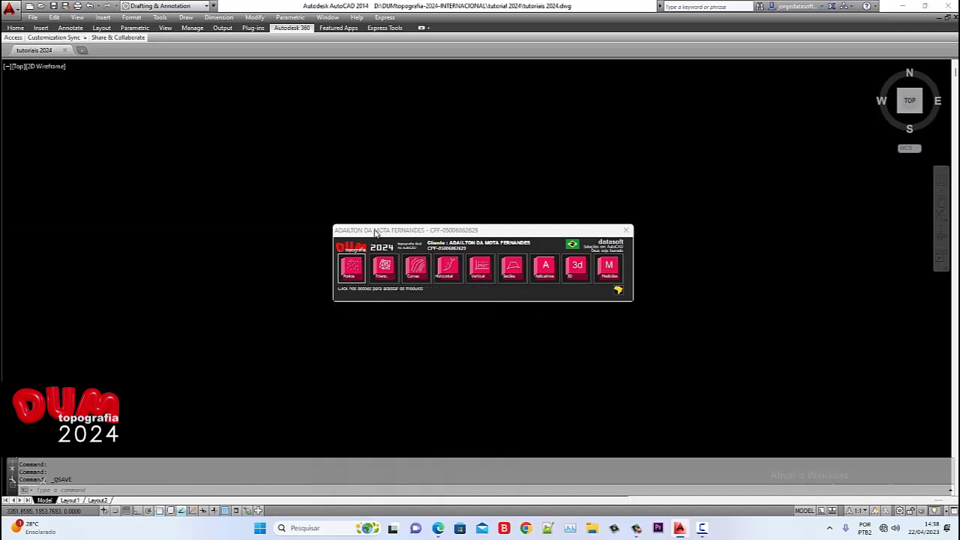
{"action": "left_click_drag", "start_coordinate": [376, 232], "coordinate": [398, 183]}
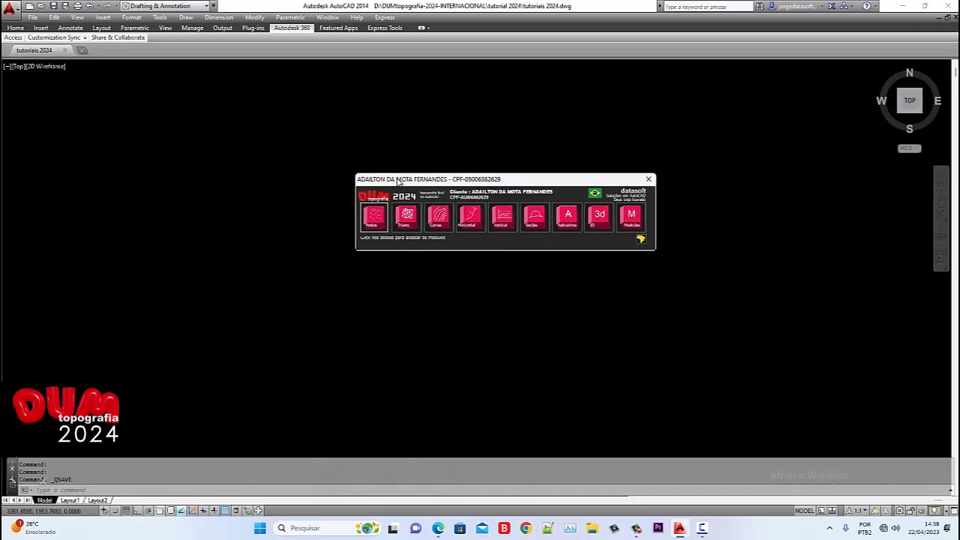
{"action": "left_click", "coordinate": [374, 217]}
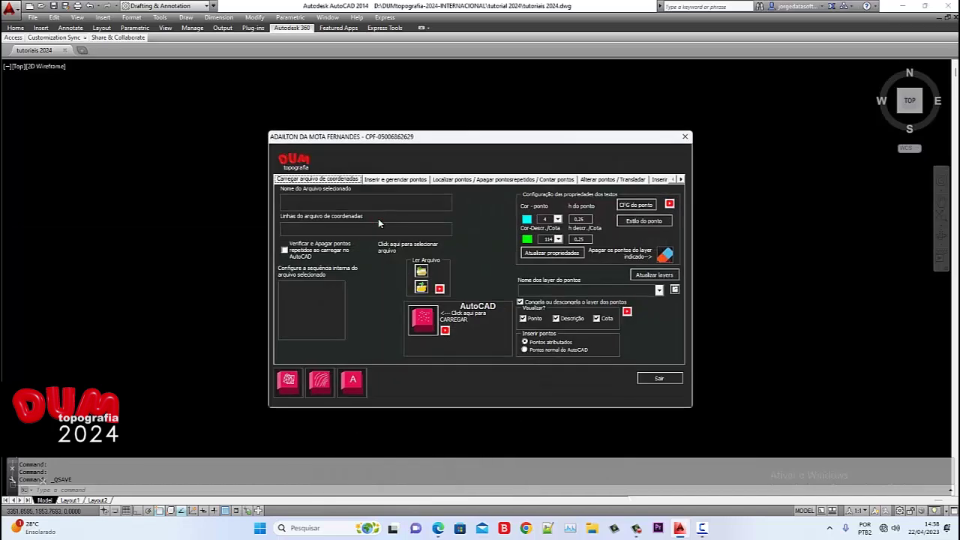
{"action": "mouse_move", "coordinate": [452, 138]}
{"action": "left_mouse_down"}
{"action": "mouse_move", "coordinate": [495, 144]}
{"action": "mouse_move", "coordinate": [465, 142]}
{"action": "left_mouse_up"}
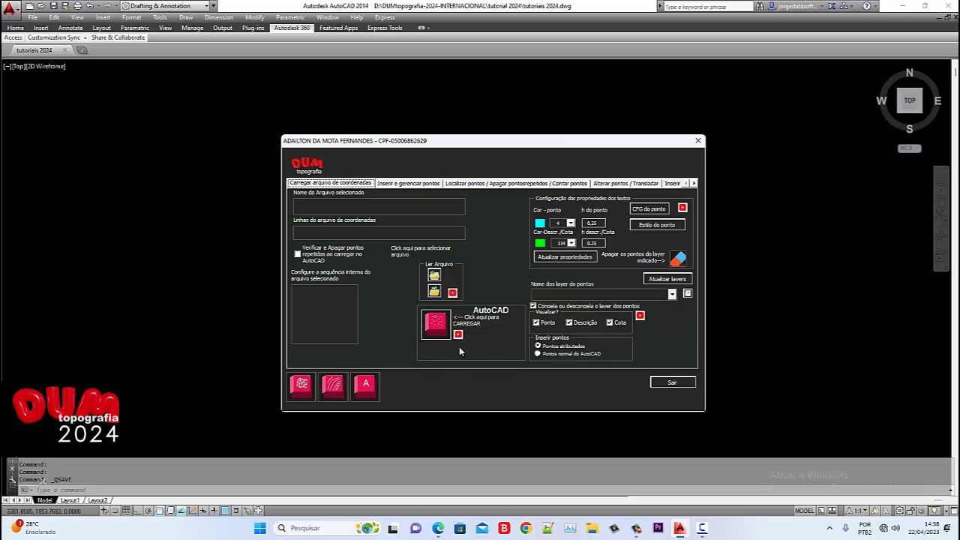
Step: Examine the Pontos module's pages for managing, locating and altering points, and return to the coordinate file loading page
{"action": "left_click", "coordinate": [402, 184]}
{"action": "left_click", "coordinate": [465, 184]}
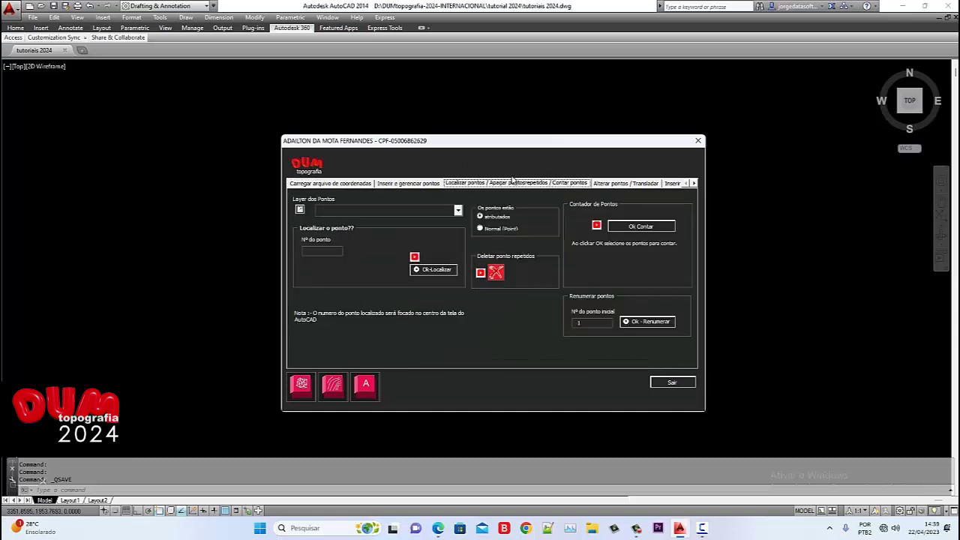
{"action": "left_click", "coordinate": [606, 184]}
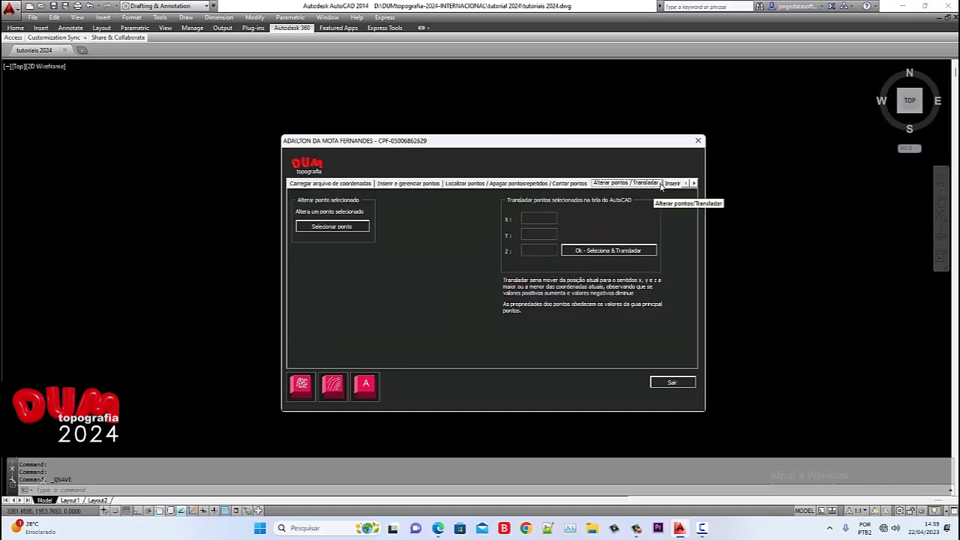
{"action": "left_click", "coordinate": [345, 185]}
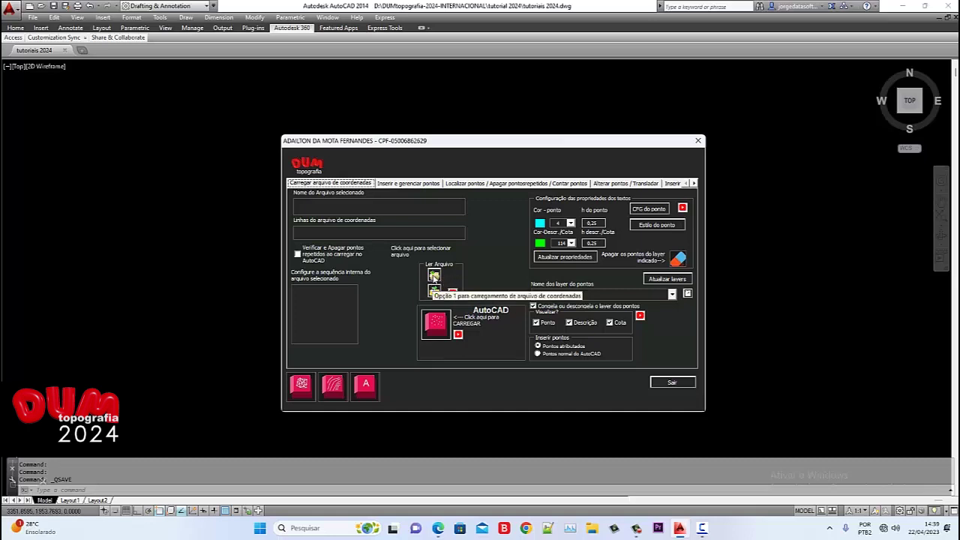
Step: Choose the coordinate file "pontos 2024 f22N.txt" from the "tutorial2024 arquios" folder for loading
{"action": "left_click", "coordinate": [434, 276]}
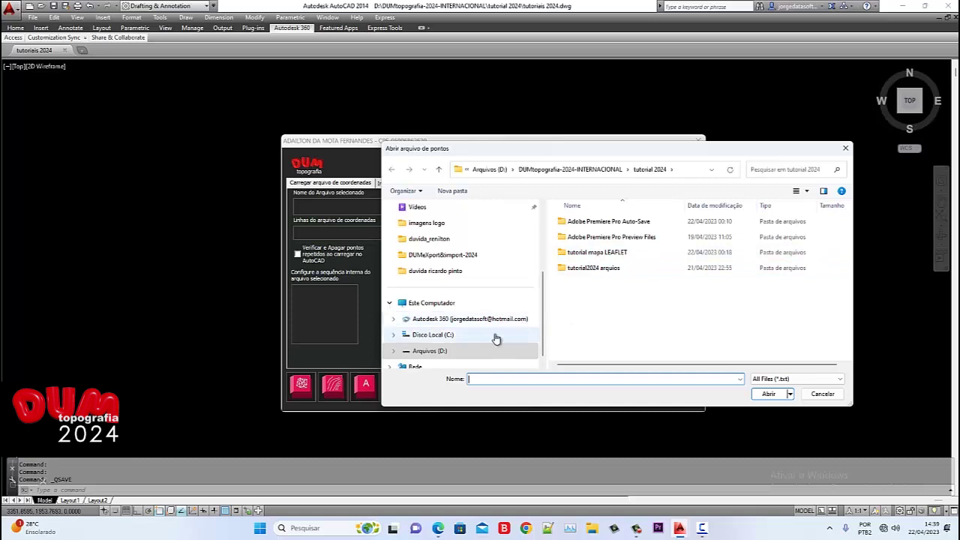
{"action": "double_click", "coordinate": [564, 272]}
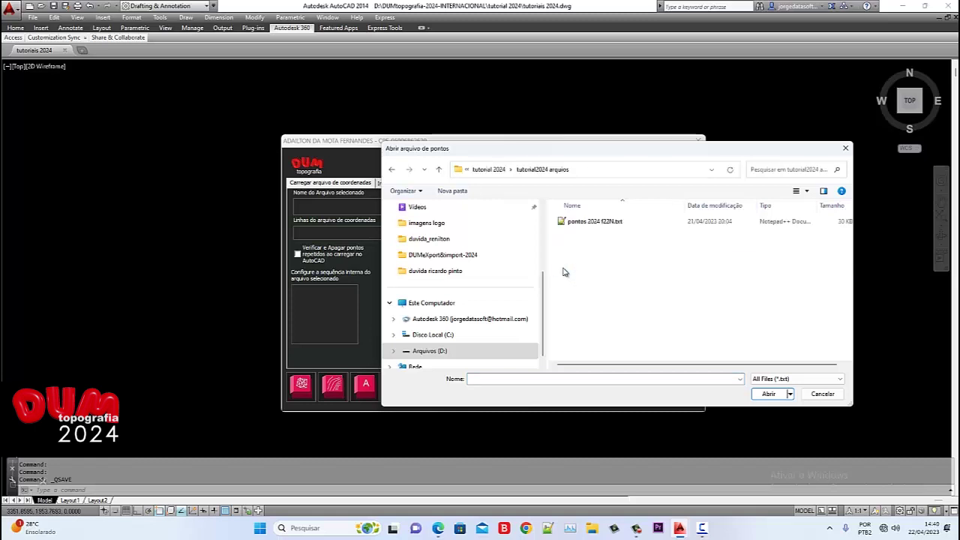
{"action": "left_click", "coordinate": [586, 228]}
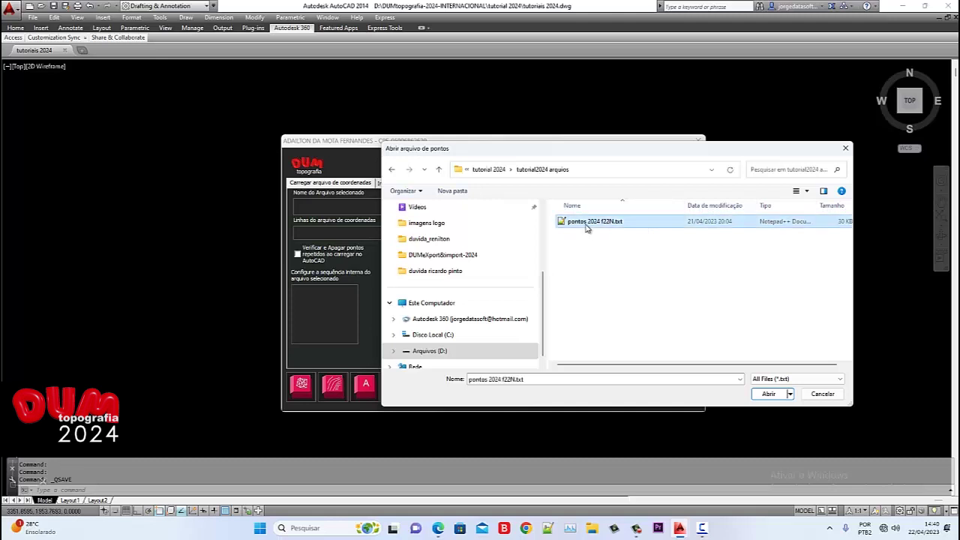
{"action": "left_click", "coordinate": [769, 394]}
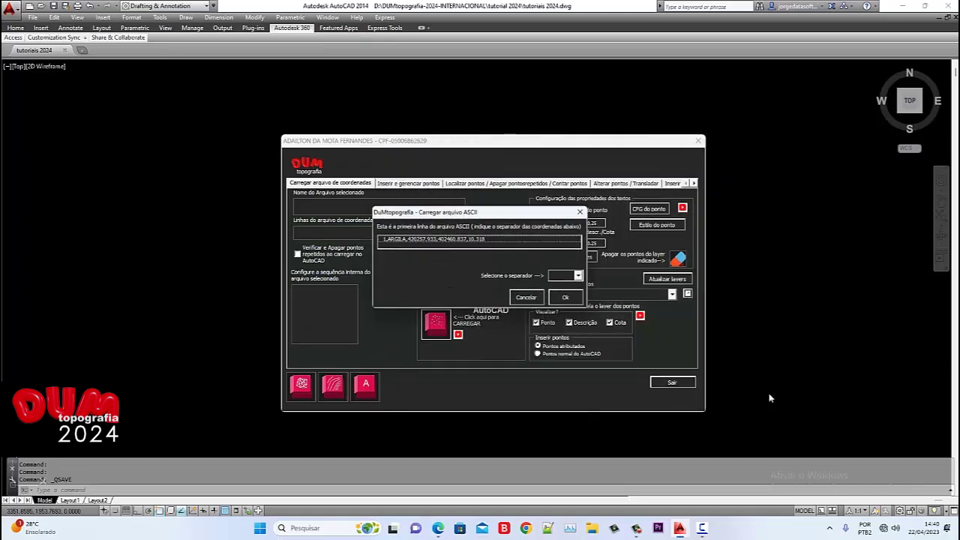
Step: Set the comma as the coordinate separator of the ASCII file and accept it
{"action": "left_click_drag", "start_coordinate": [418, 216], "coordinate": [444, 221]}
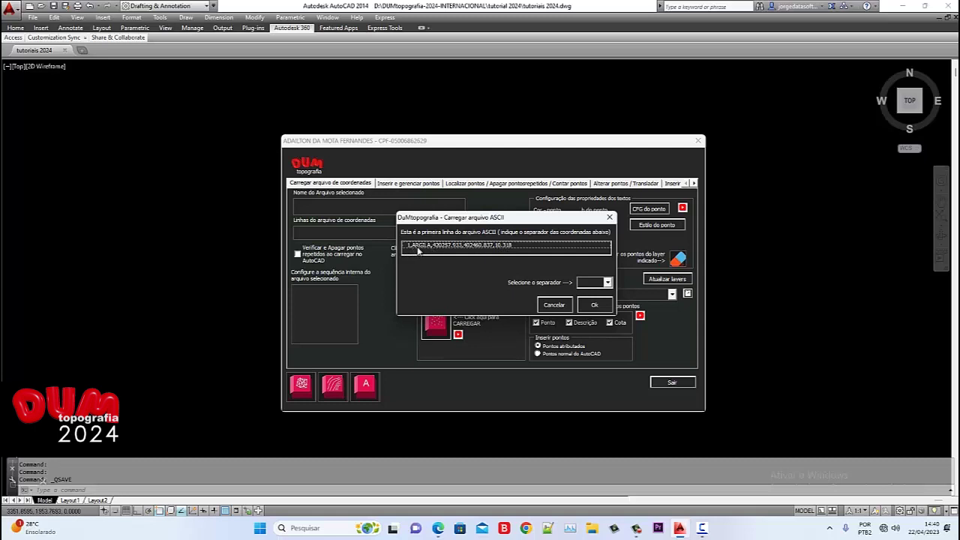
{"action": "left_click", "coordinate": [471, 248]}
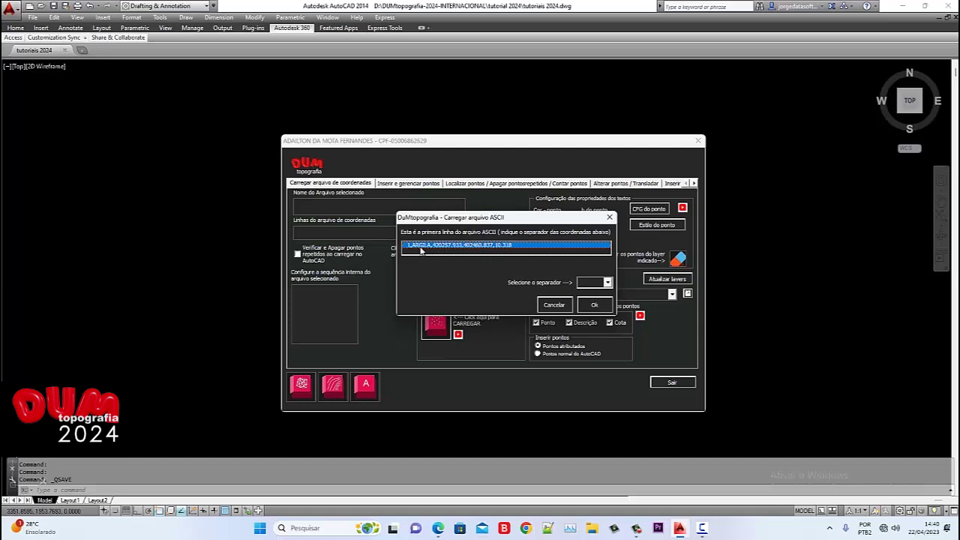
{"action": "left_click", "coordinate": [609, 283]}
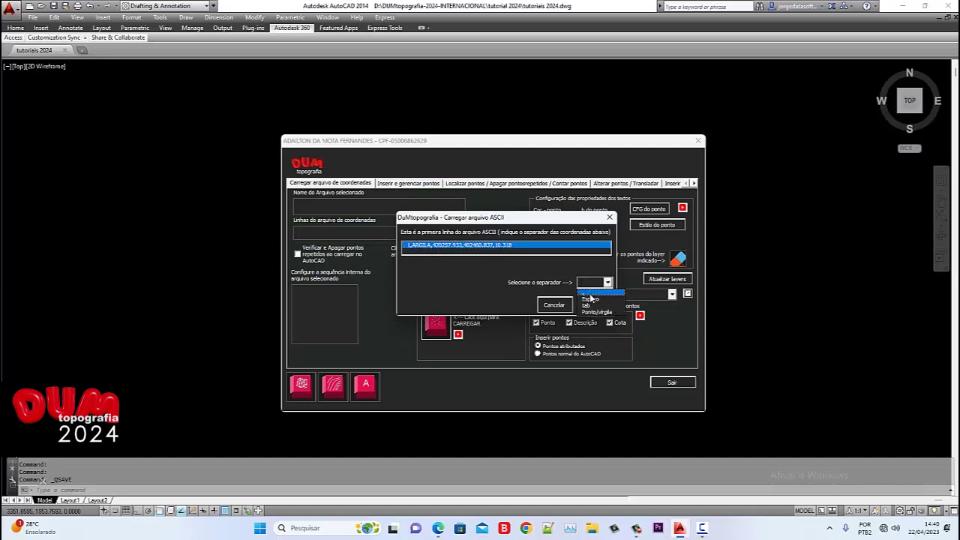
{"action": "left_click", "coordinate": [590, 293]}
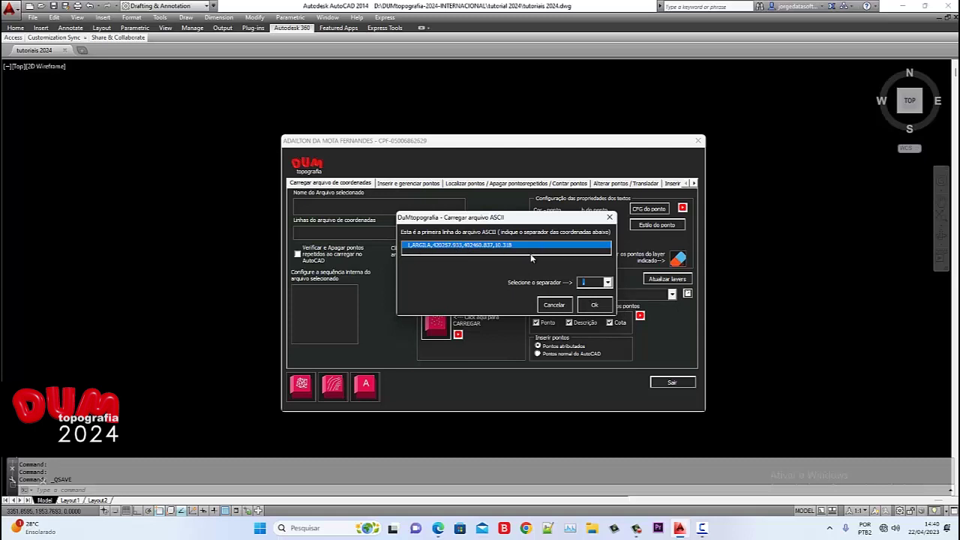
{"action": "left_click", "coordinate": [595, 306]}
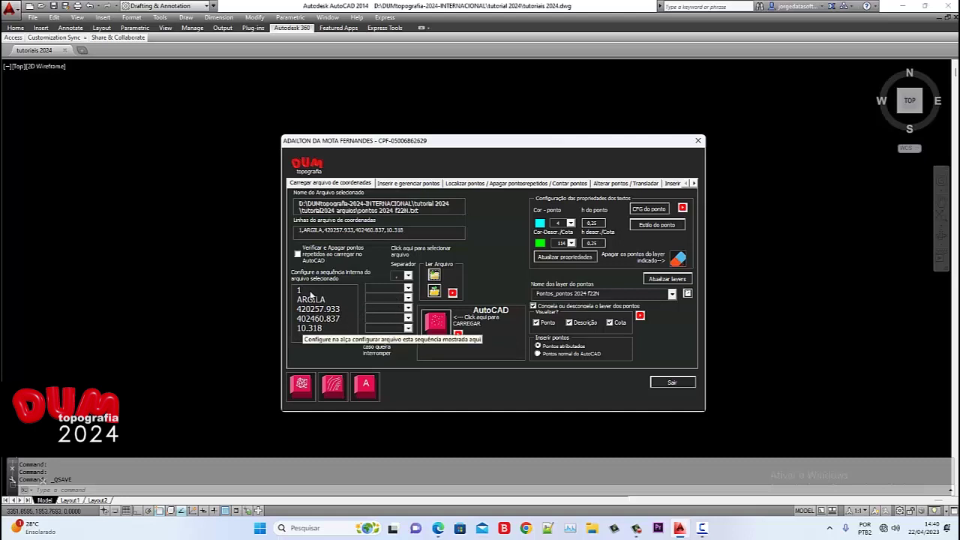
Step: Assign Nº do ponto to the file's first field and Descrição to the second field, ARGILA
{"action": "left_click", "coordinate": [307, 292]}
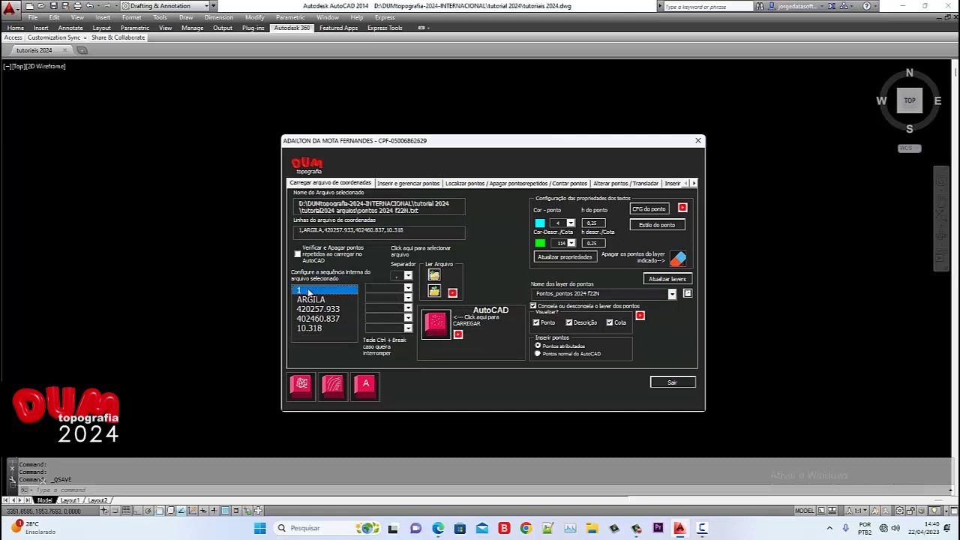
{"action": "left_click", "coordinate": [380, 288]}
{"action": "left_click", "coordinate": [384, 299]}
{"action": "left_click", "coordinate": [323, 300]}
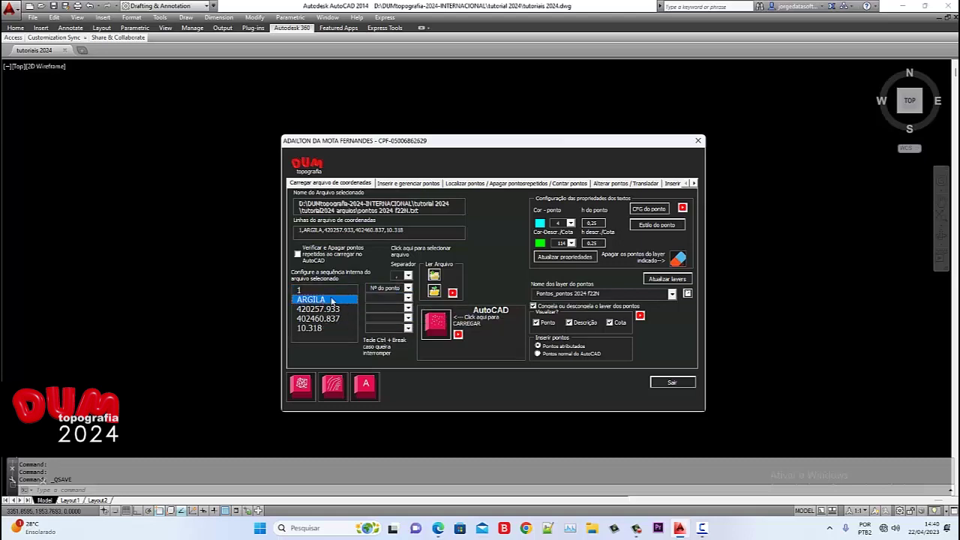
{"action": "left_click", "coordinate": [387, 298]}
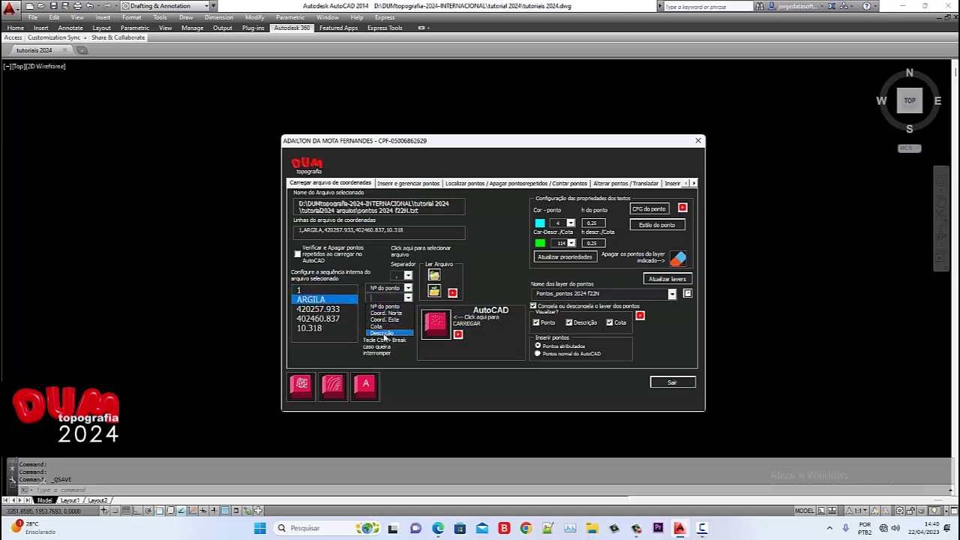
{"action": "left_click", "coordinate": [384, 334]}
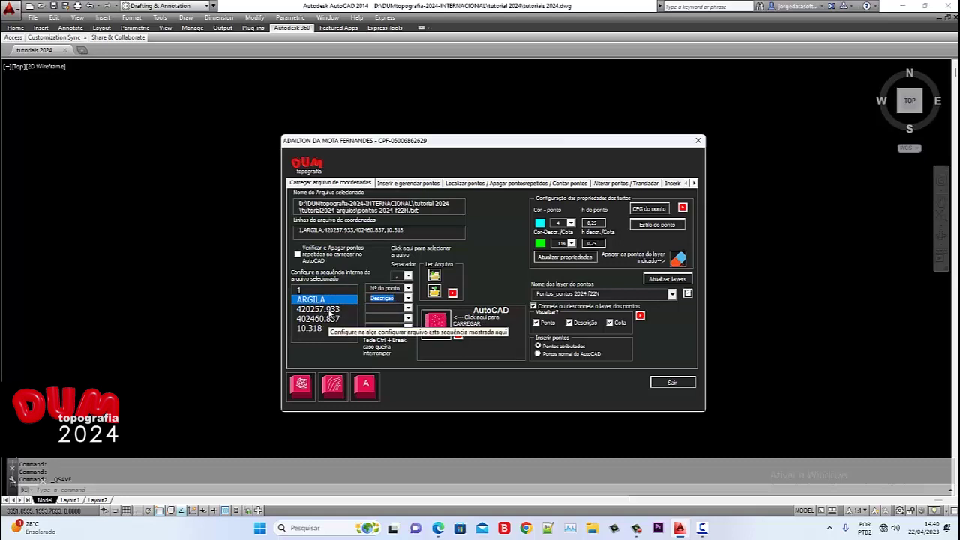
Step: Assign Coord. Este, Coord. Norte and Cota to the file's third, fourth and fifth fields
{"action": "left_click", "coordinate": [328, 310]}
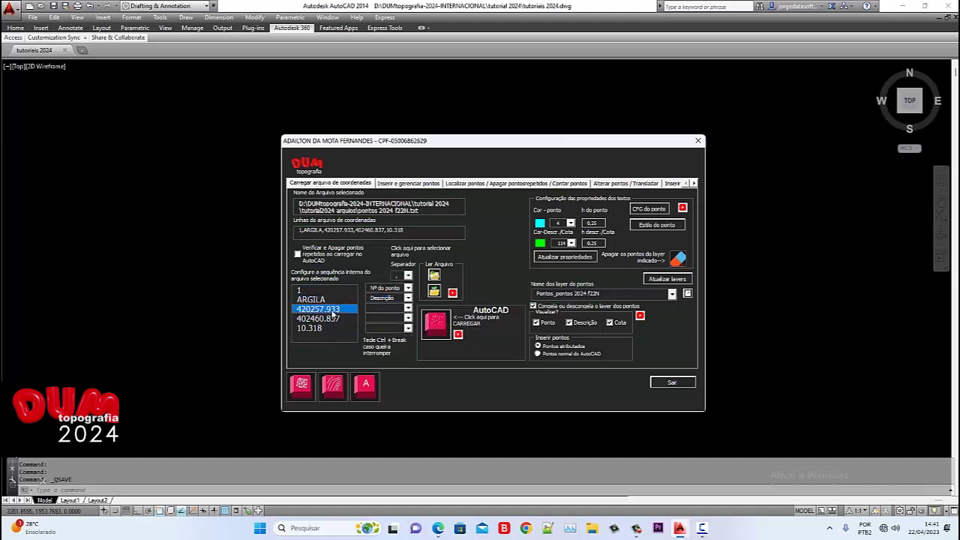
{"action": "left_click", "coordinate": [388, 309]}
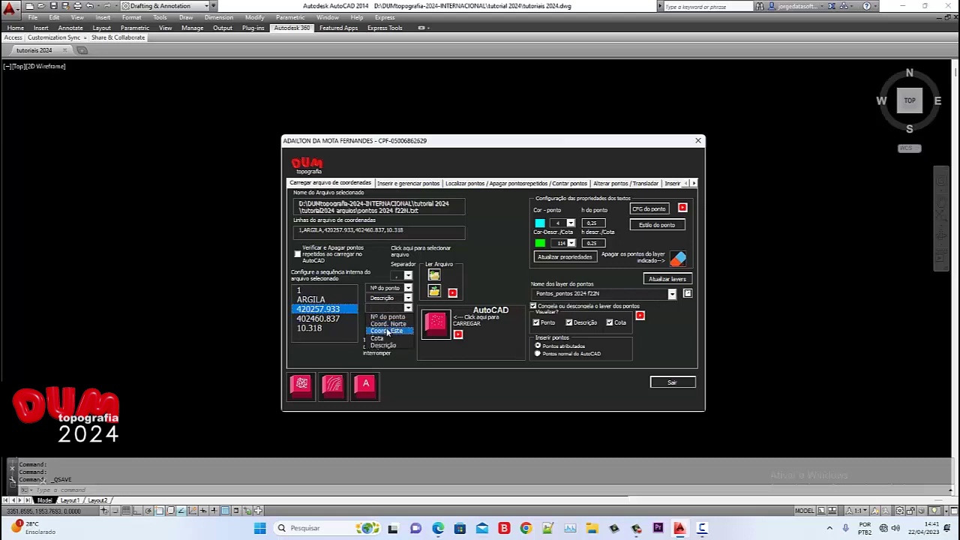
{"action": "left_click", "coordinate": [382, 318]}
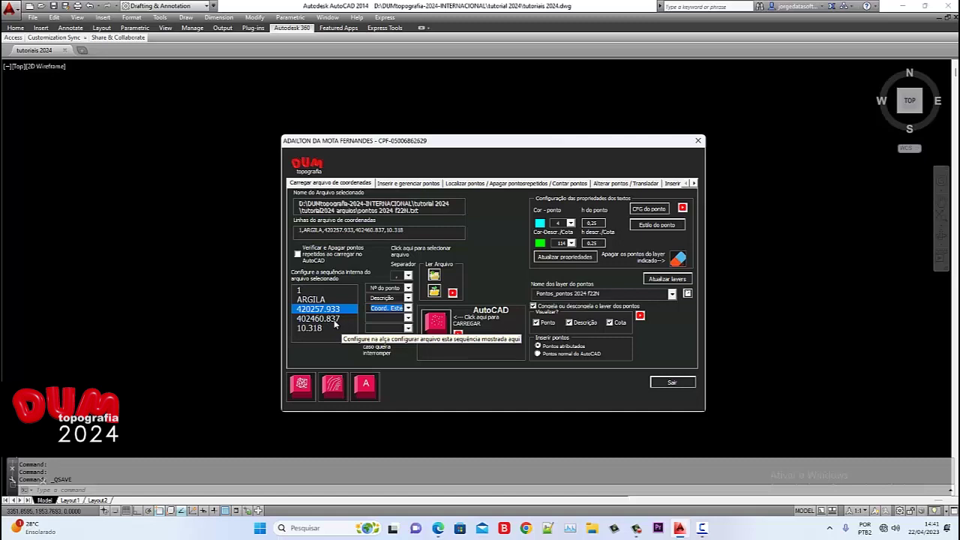
{"action": "left_click", "coordinate": [339, 318]}
{"action": "left_click", "coordinate": [392, 320]}
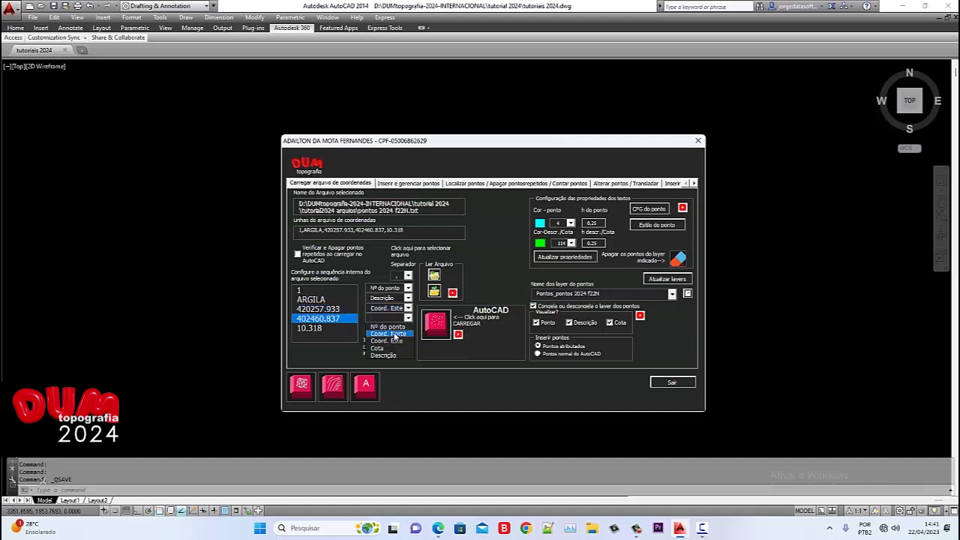
{"action": "left_click", "coordinate": [384, 345]}
{"action": "left_click", "coordinate": [318, 329]}
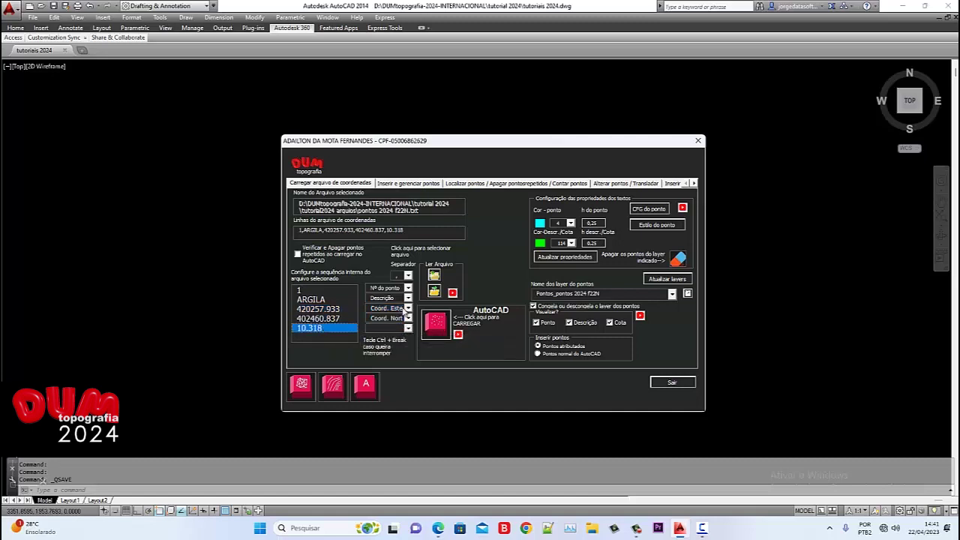
{"action": "left_click", "coordinate": [408, 328]}
Step: Examine the point text colour and height settings and the label offsets in the CFG do ponto configuration
{"action": "left_click", "coordinate": [570, 223]}
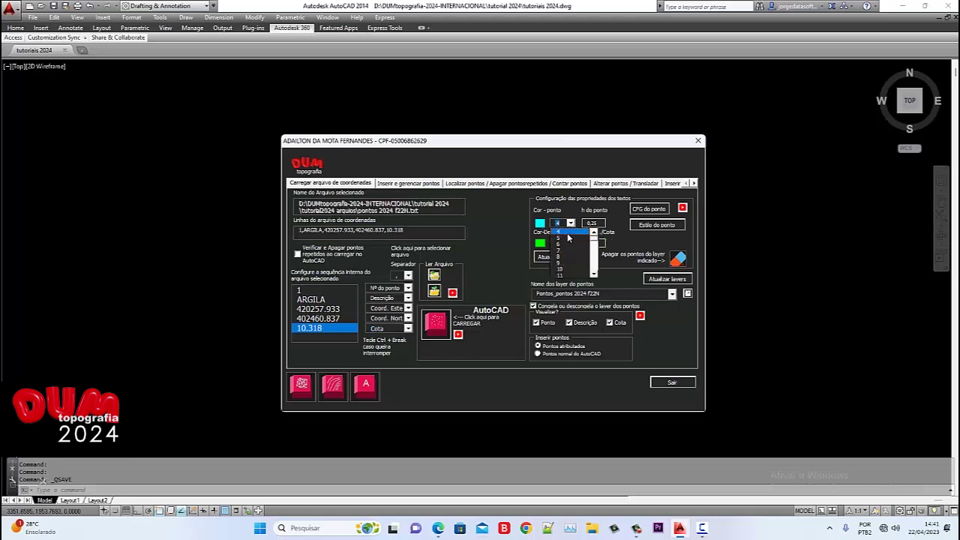
{"action": "left_click", "coordinate": [571, 220]}
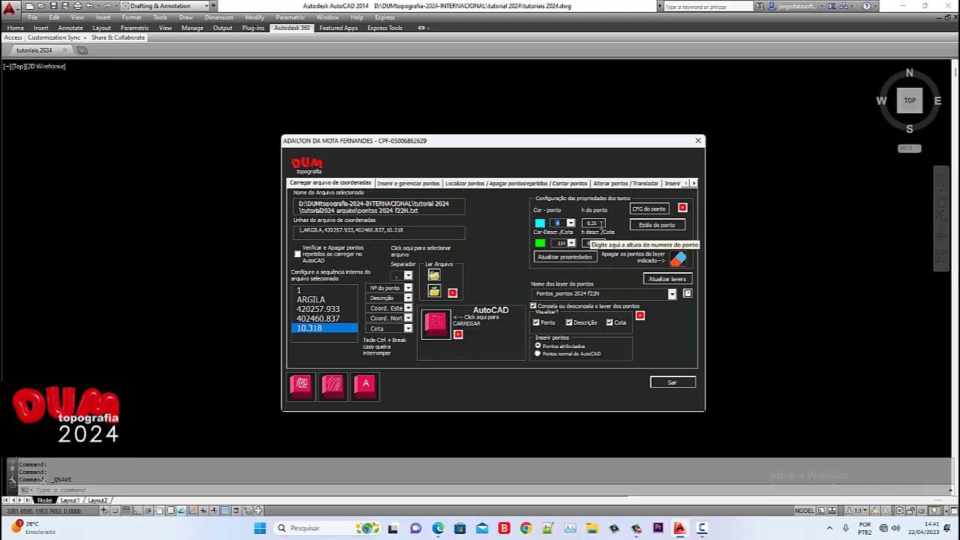
{"action": "left_click_drag", "start_coordinate": [600, 223], "coordinate": [584, 223]}
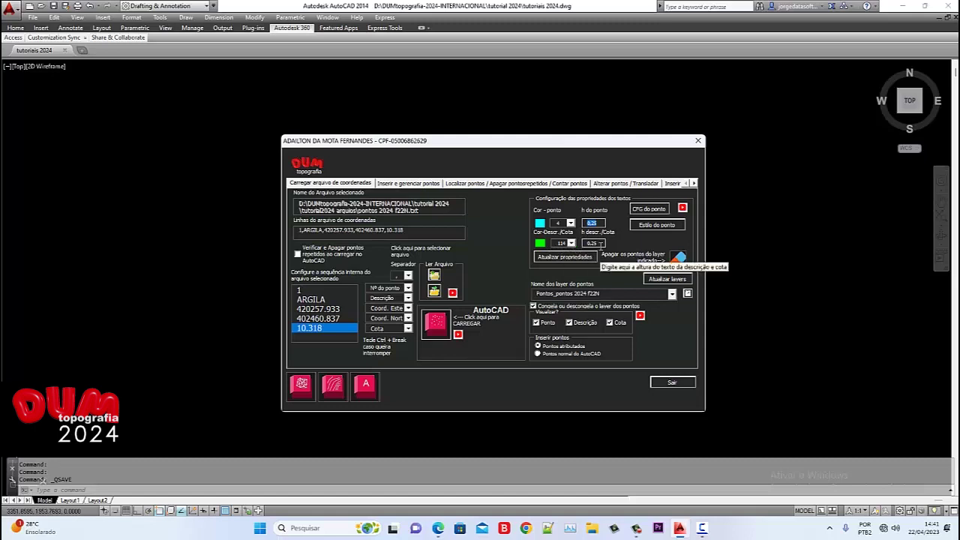
{"action": "left_click", "coordinate": [600, 244]}
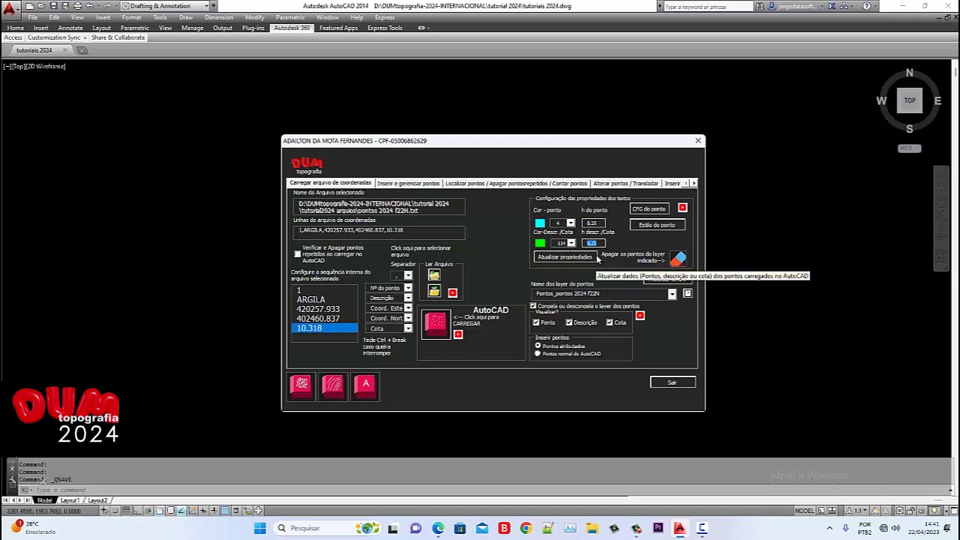
{"action": "left_click", "coordinate": [649, 209]}
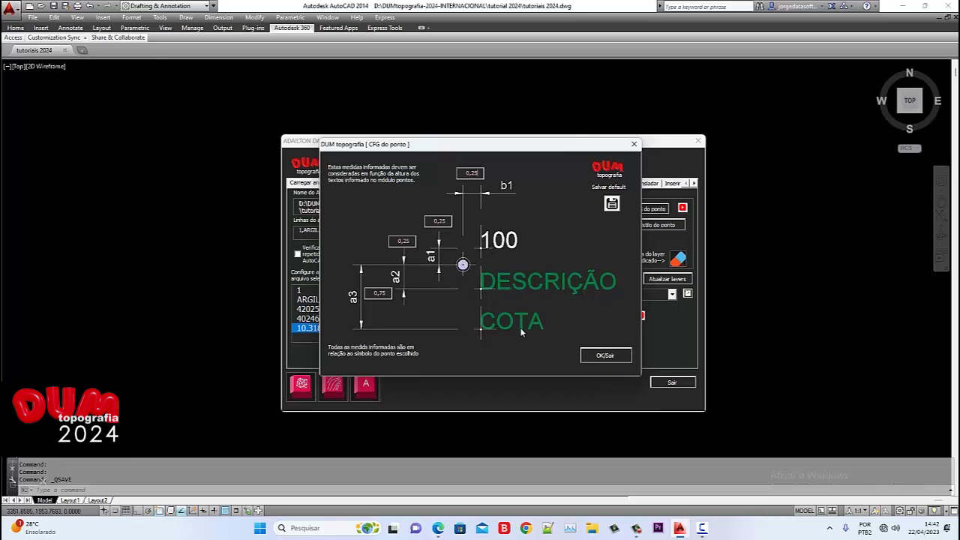
{"action": "left_click", "coordinate": [599, 356]}
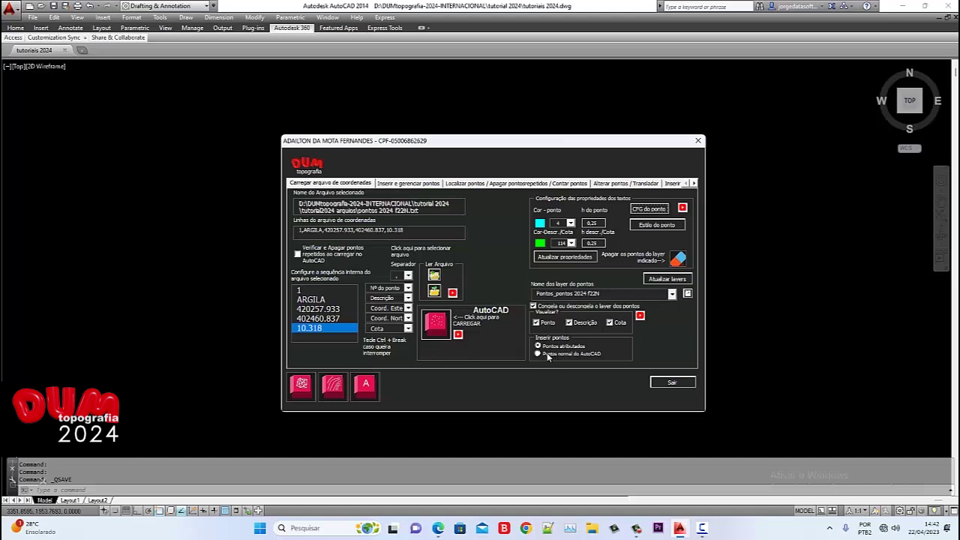
Step: Use attributed points (Pontos atributados) for insertion and shorten the points layer name to "Pontos"
{"action": "left_click", "coordinate": [539, 347]}
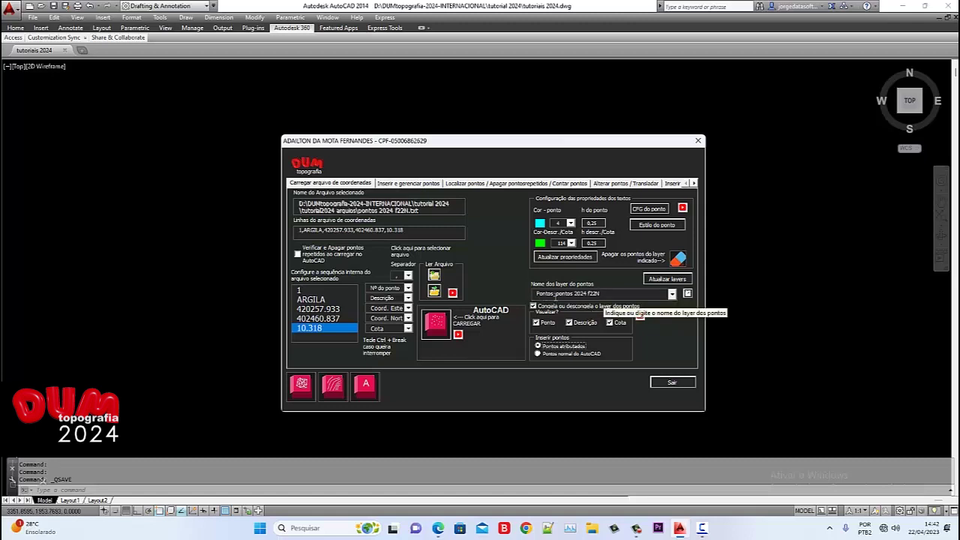
{"action": "left_click_drag", "start_coordinate": [555, 293], "coordinate": [607, 292]}
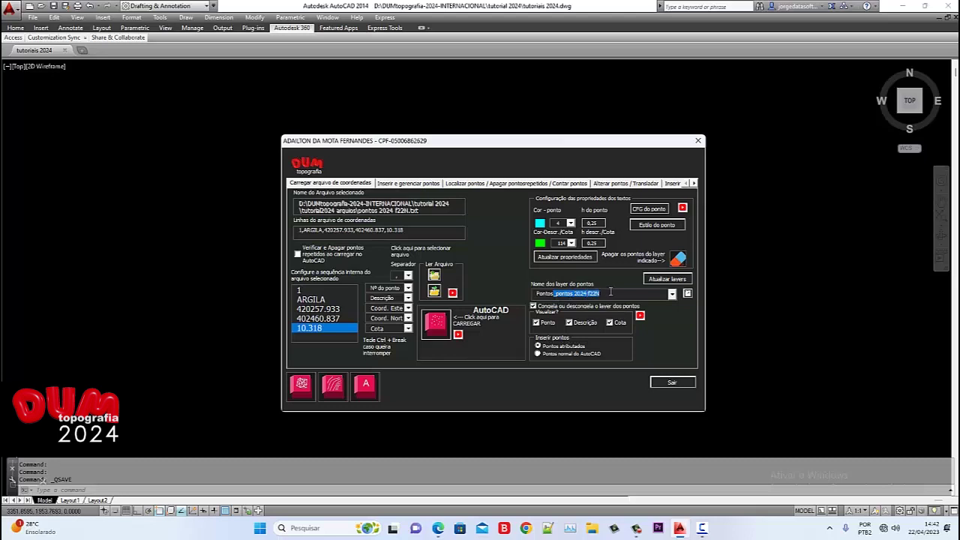
{"action": "key", "text": "BackSpace"}
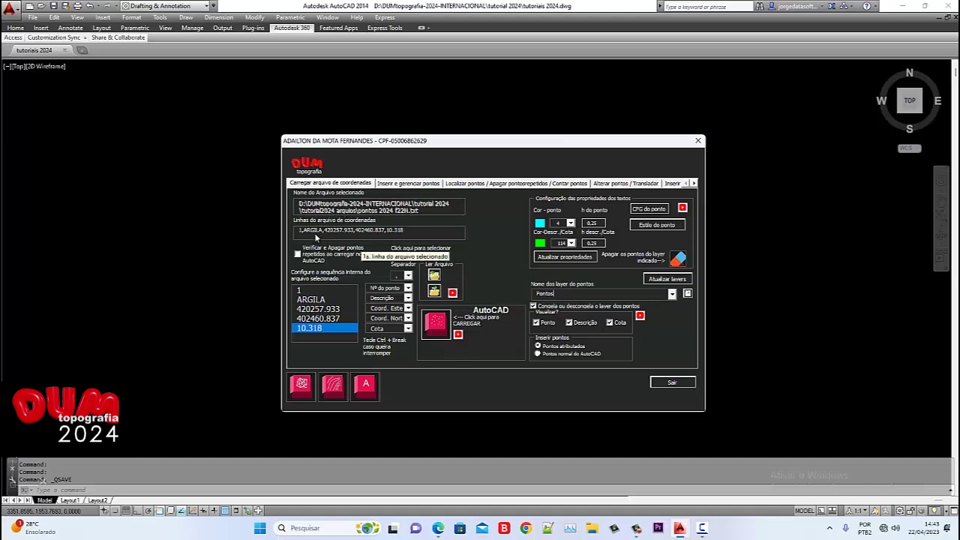
{"action": "left_click", "coordinate": [362, 234]}
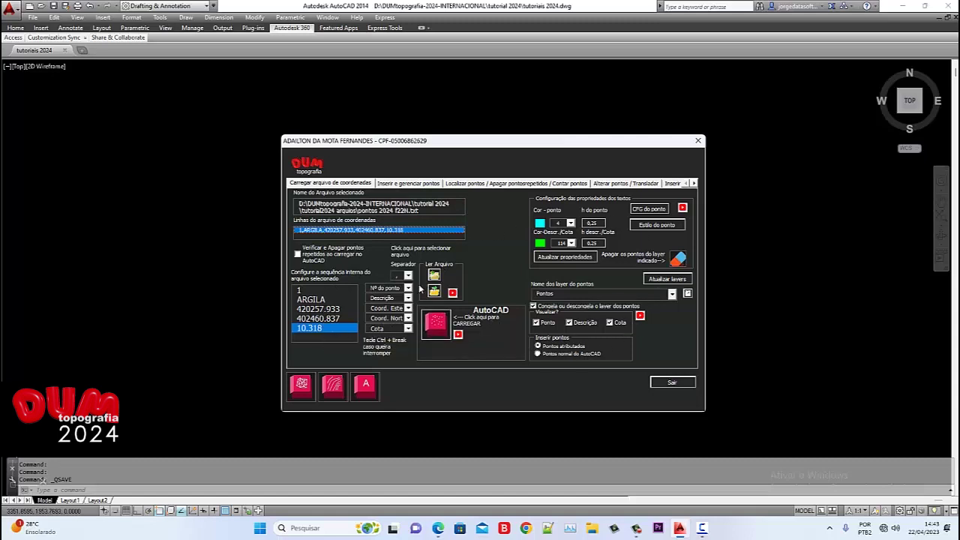
Step: Load the configured coordinate file into the drawing and move the DUM topografia launcher clear of the points
{"action": "left_click", "coordinate": [441, 328]}
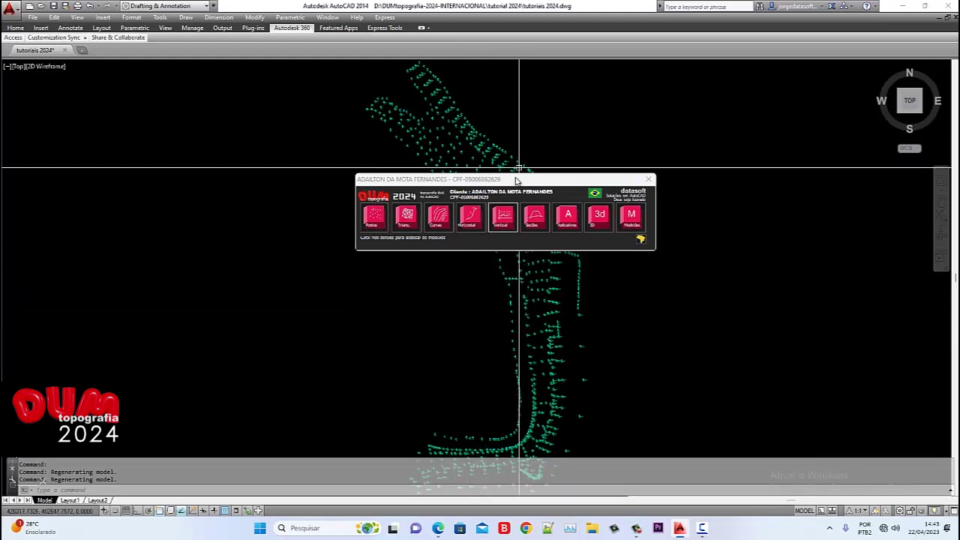
{"action": "left_click_drag", "start_coordinate": [517, 181], "coordinate": [757, 139]}
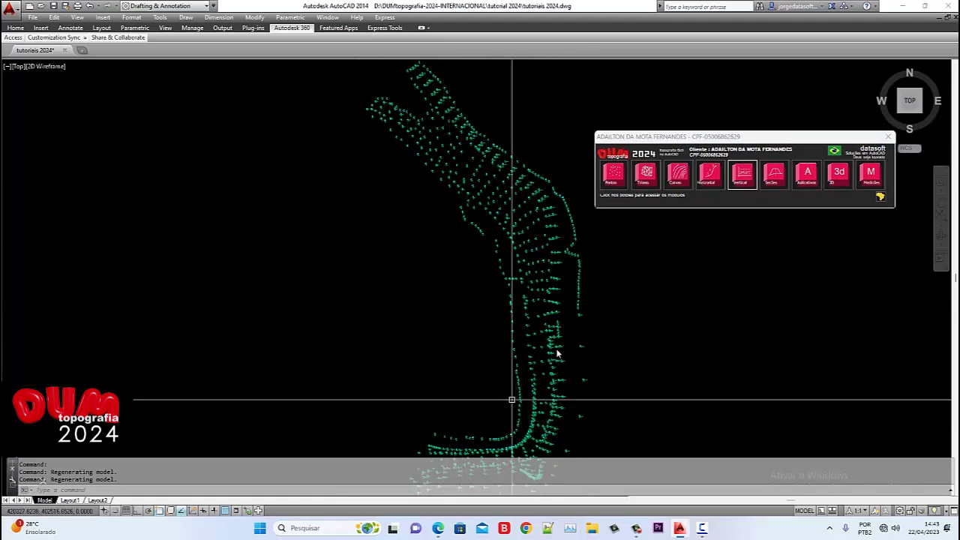
{"action": "left_click", "coordinate": [617, 180]}
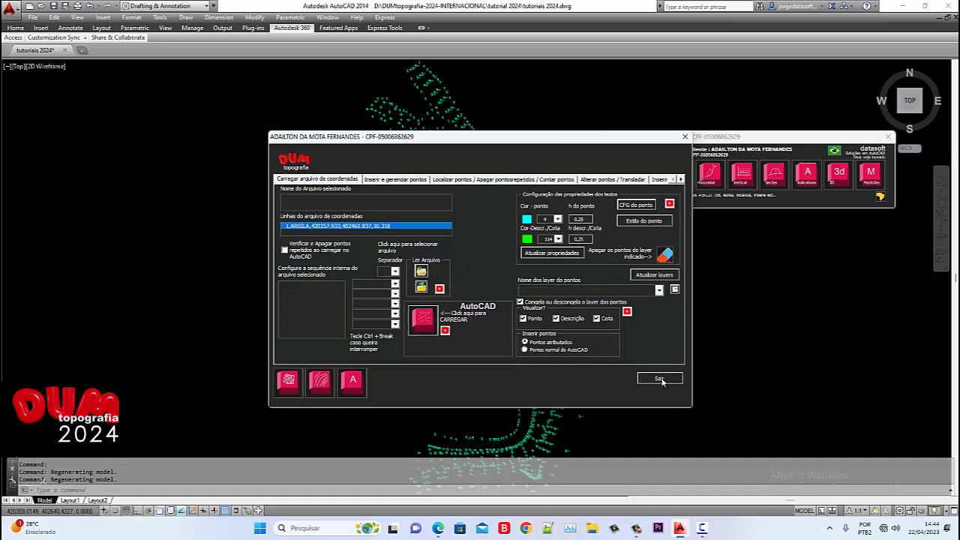
{"action": "left_click", "coordinate": [658, 378]}
Step: Erase all the loaded points from the drawing
{"action": "scroll", "coordinate": [522, 325], "scroll_direction": "down", "scroll_amount": 4}
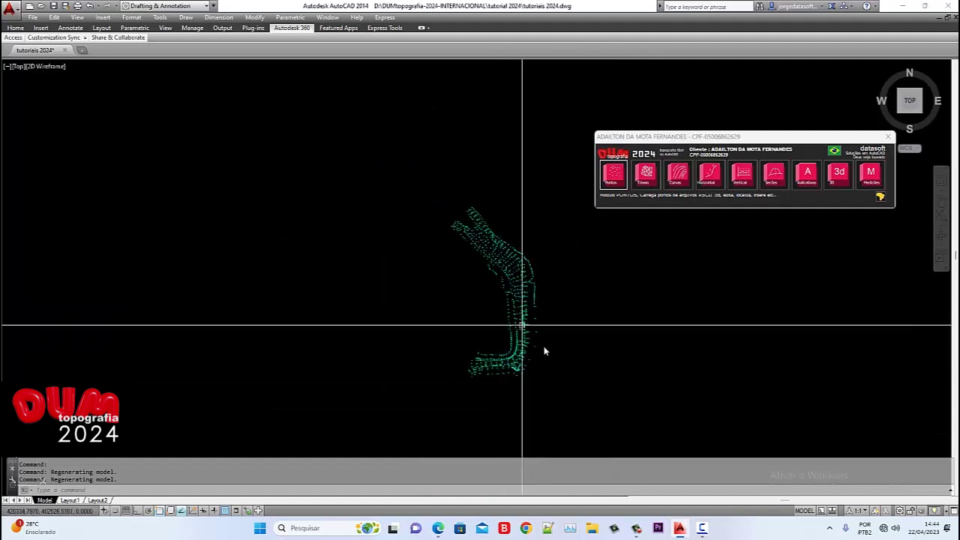
{"action": "left_click", "coordinate": [555, 395]}
{"action": "left_click", "coordinate": [384, 199]}
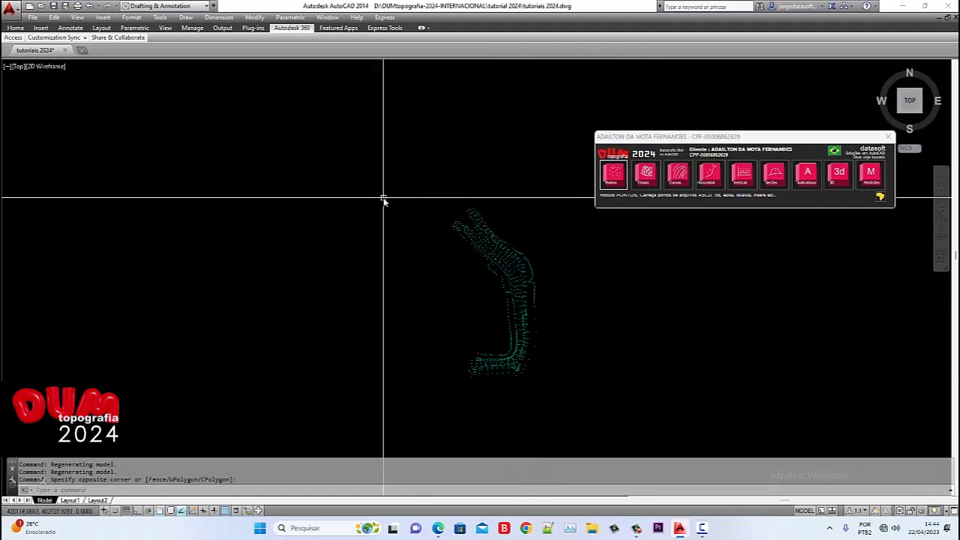
{"action": "key", "text": "Delete"}
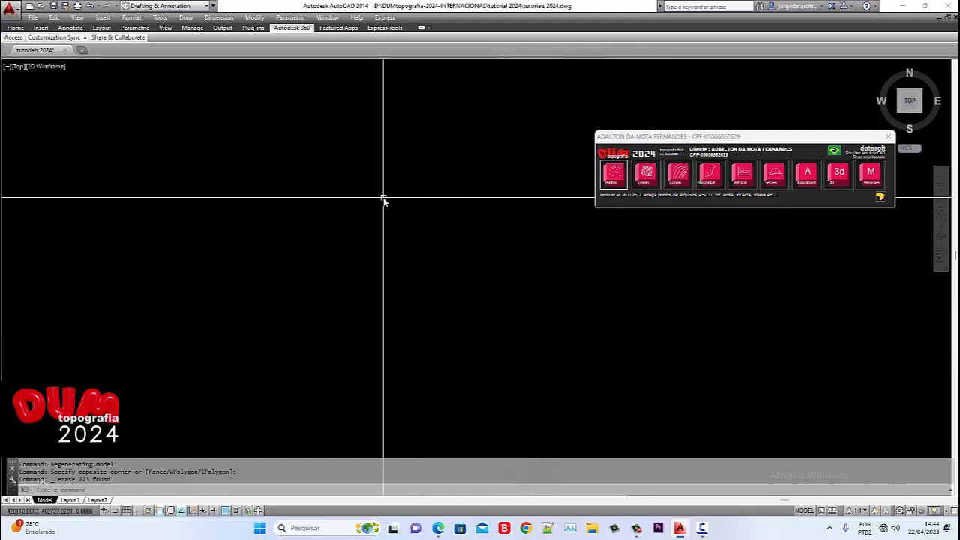
Step: Use the Pontos module's second loading option (Opção 2) to read pontos 2024 f22N.txt from the tutorial2024 arquios folder
{"action": "left_click", "coordinate": [617, 174]}
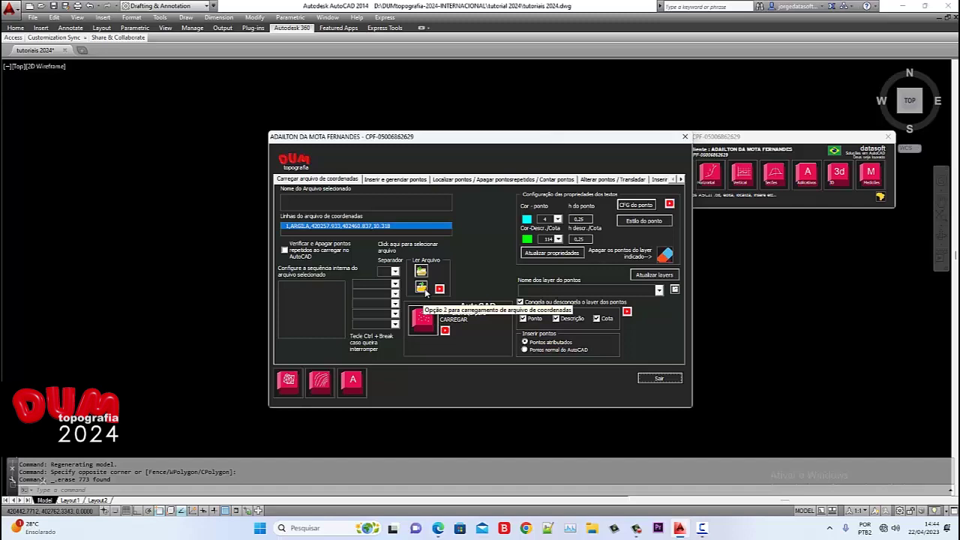
{"action": "left_click", "coordinate": [423, 291]}
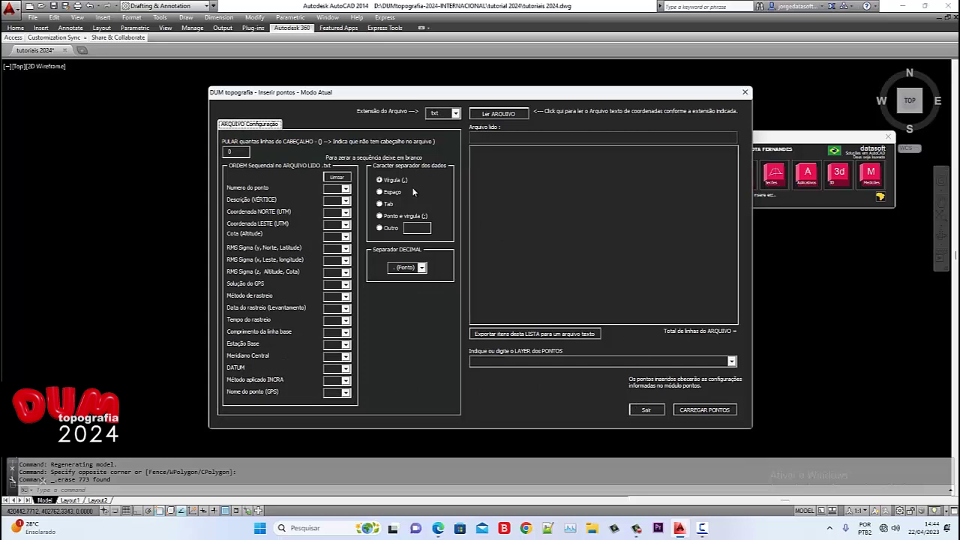
{"action": "left_click", "coordinate": [495, 119]}
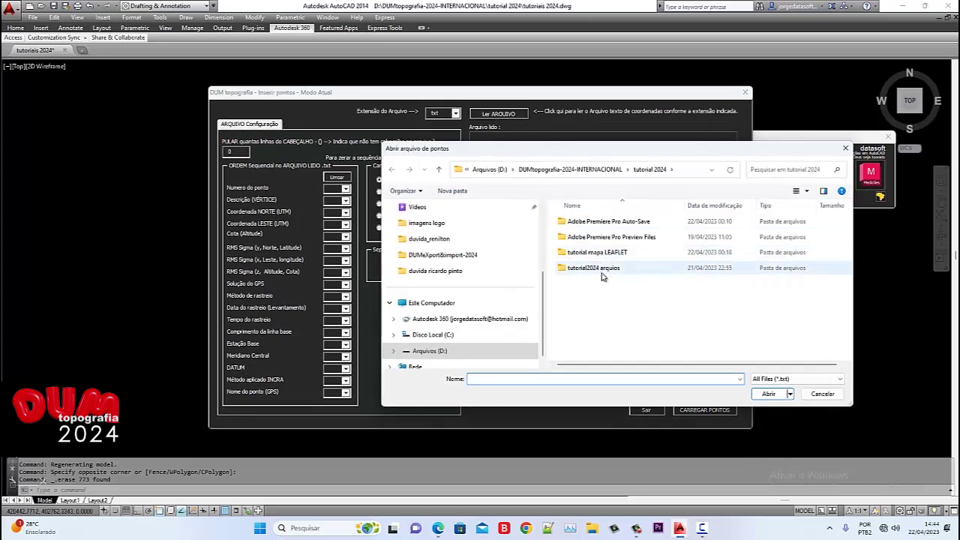
{"action": "double_click", "coordinate": [575, 270]}
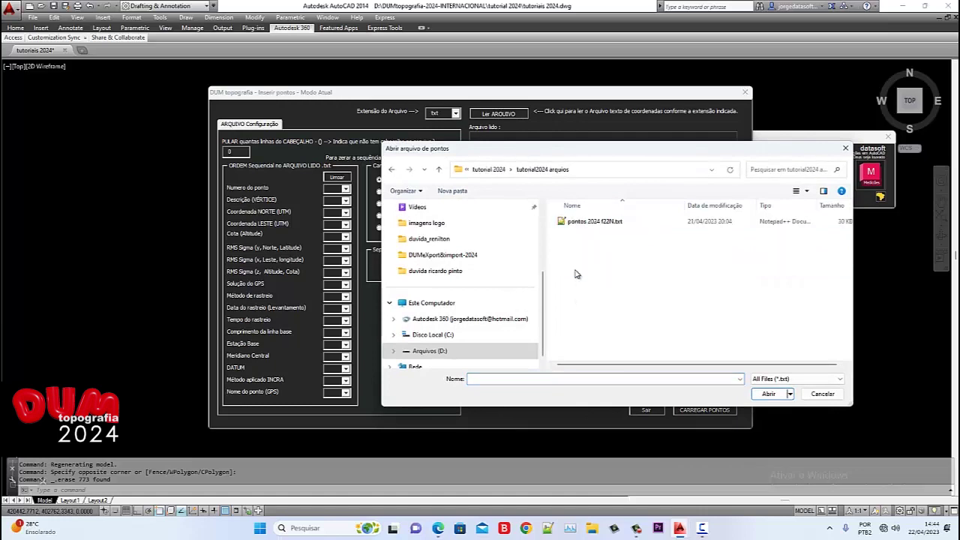
{"action": "left_click", "coordinate": [573, 225]}
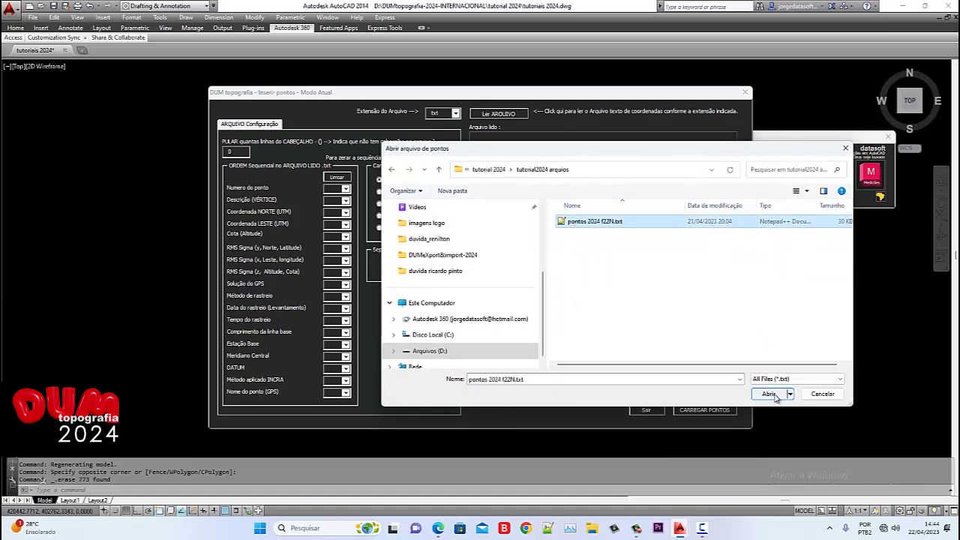
{"action": "left_click", "coordinate": [780, 395]}
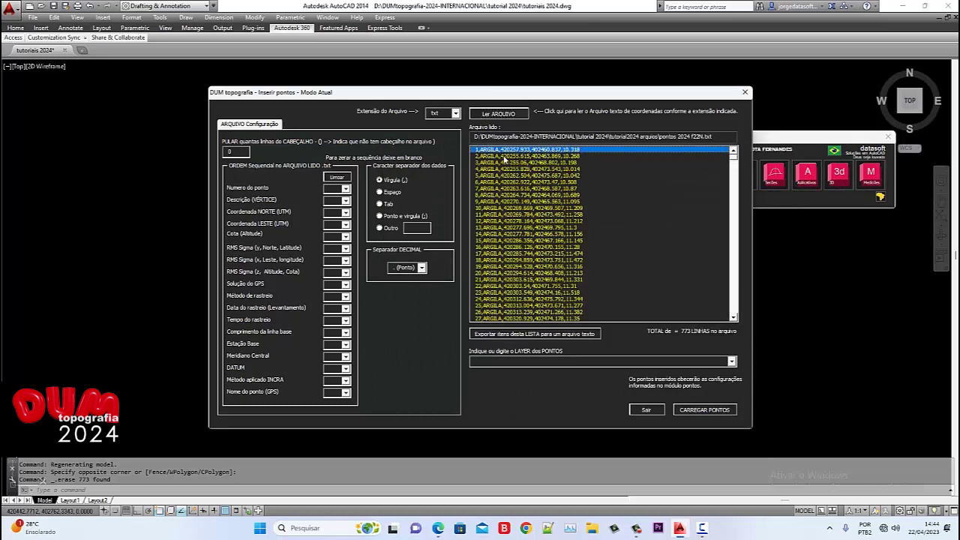
Step: Check the file's first lines and set the field order to 1 for Numero do ponto and 2 for Descrição (VÉRTICE)
{"action": "left_click", "coordinate": [496, 156]}
{"action": "left_click", "coordinate": [498, 163]}
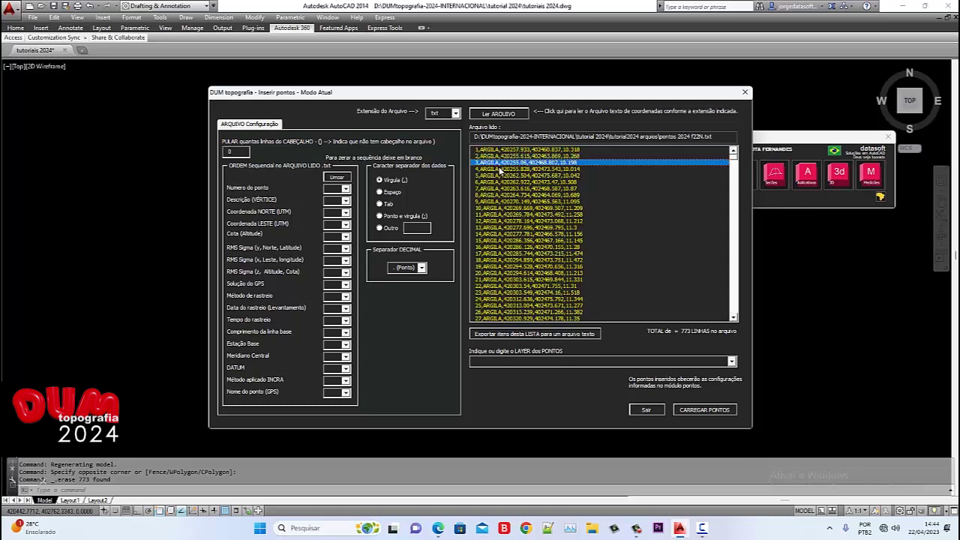
{"action": "left_click", "coordinate": [500, 169]}
{"action": "left_click", "coordinate": [502, 175]}
{"action": "left_click", "coordinate": [503, 153]}
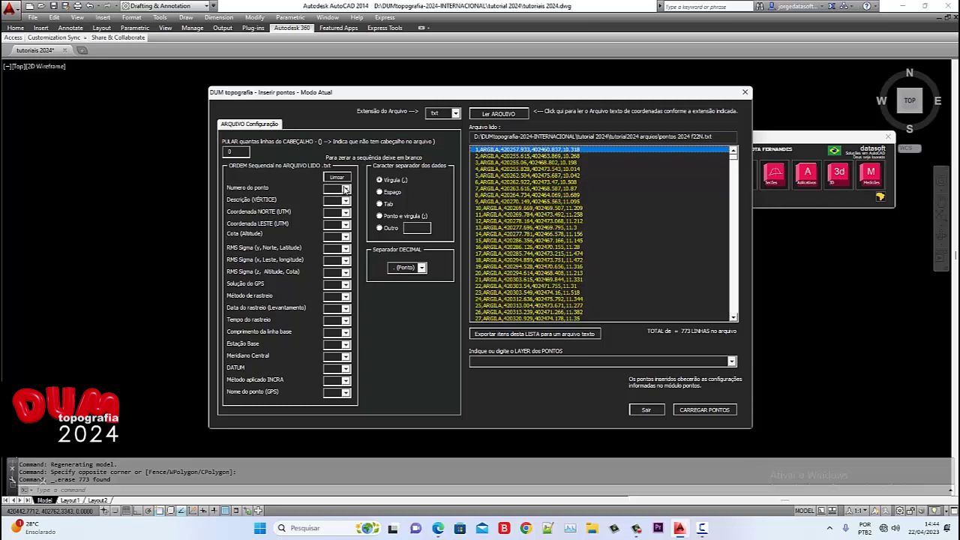
{"action": "left_click", "coordinate": [341, 189]}
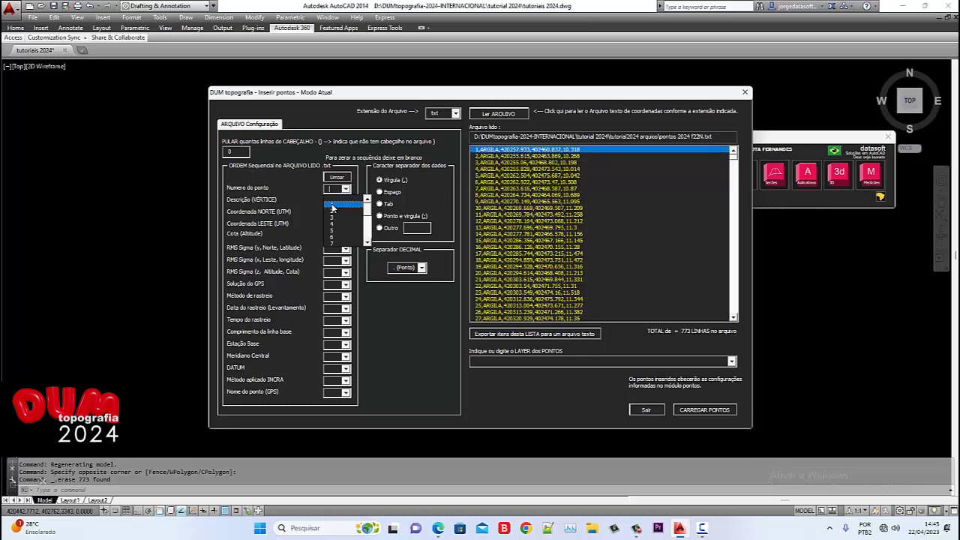
{"action": "left_click", "coordinate": [332, 206]}
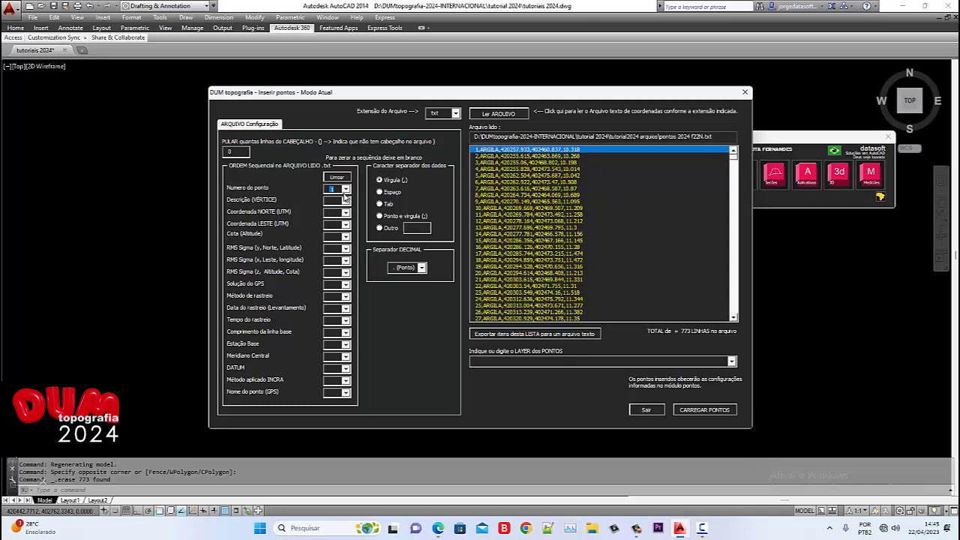
{"action": "left_click", "coordinate": [345, 200]}
{"action": "left_click", "coordinate": [335, 225]}
Step: Set the field order to 3 for Coordenada LESTE (UTM), 4 for Coordenada NORTE (UTM) and 5 for Cota (Altitude)
{"action": "left_click", "coordinate": [346, 225]}
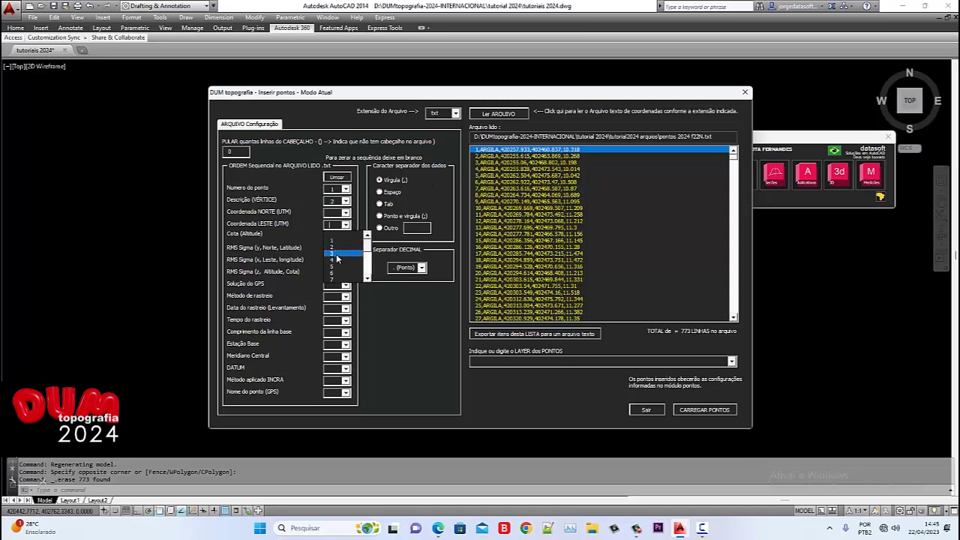
{"action": "left_click", "coordinate": [337, 259]}
{"action": "left_click", "coordinate": [344, 213]}
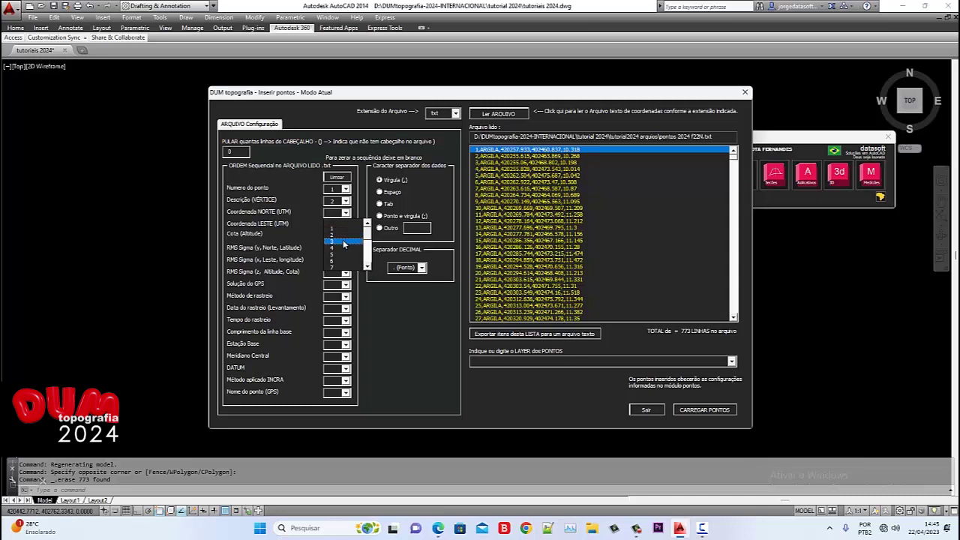
{"action": "left_click", "coordinate": [343, 248]}
{"action": "left_click", "coordinate": [344, 236]}
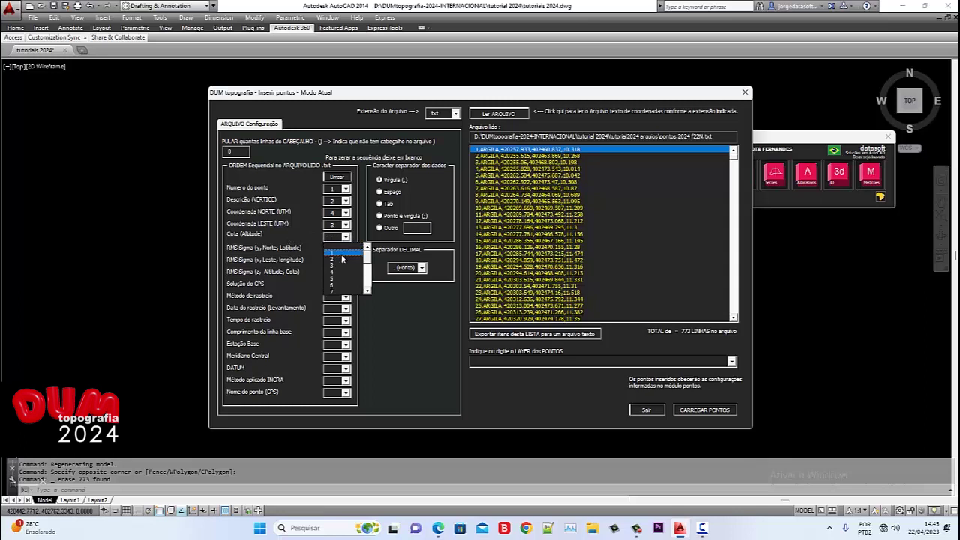
{"action": "left_click", "coordinate": [341, 279]}
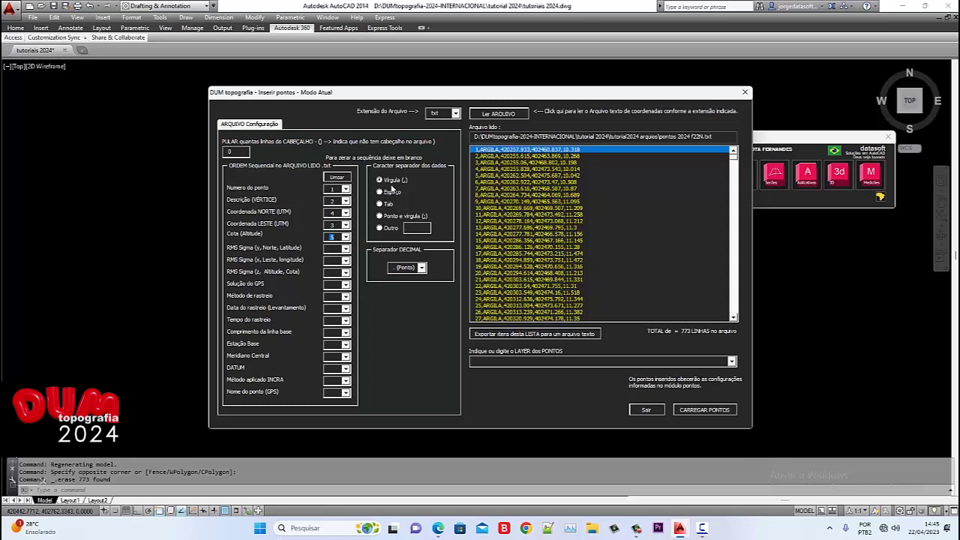
Step: Use the comma (Vírgula) as the data separator and choose Pontos as the points layer
{"action": "left_click", "coordinate": [391, 182]}
{"action": "left_click", "coordinate": [515, 363]}
{"action": "left_click", "coordinate": [732, 362]}
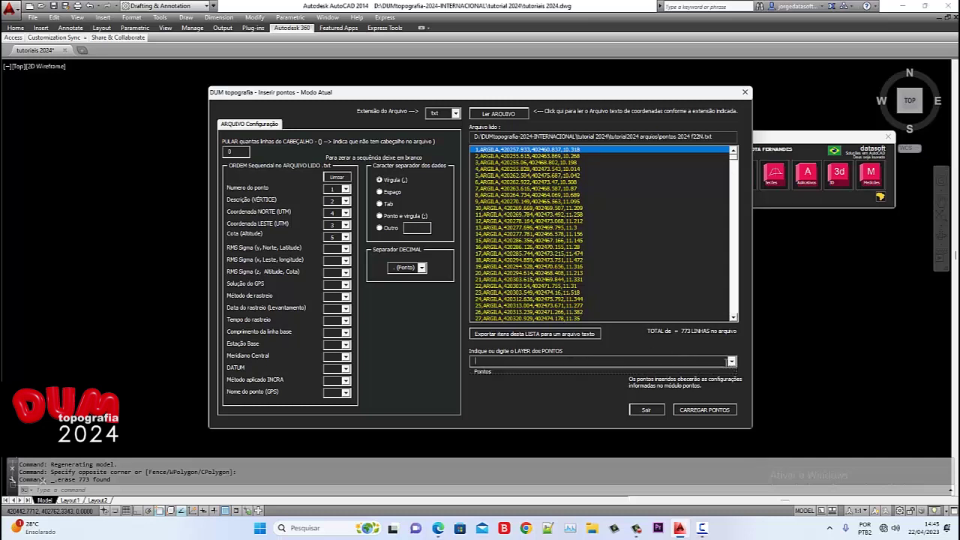
{"action": "left_click", "coordinate": [498, 371]}
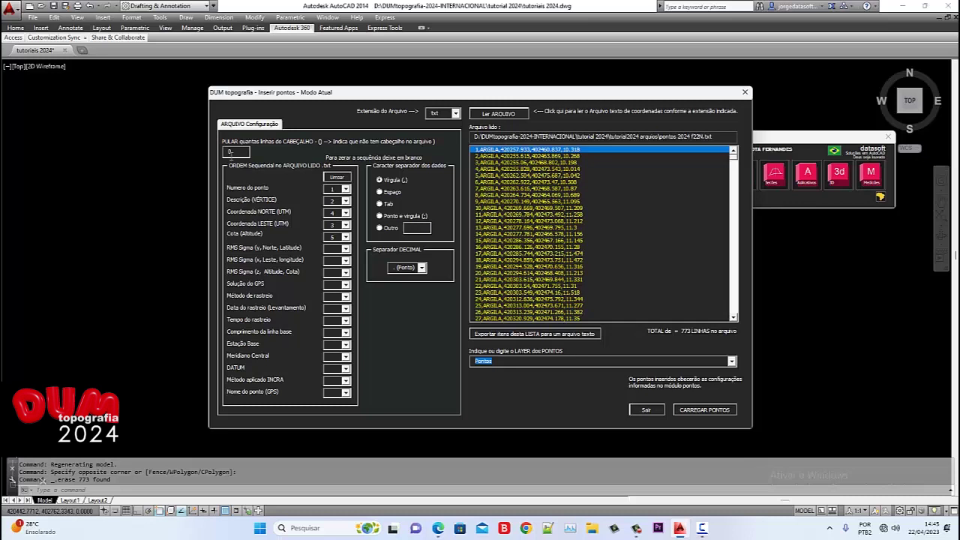
Step: Examine the number of header lines to skip against the first rows of the coordinate file
{"action": "double_click", "coordinate": [235, 152]}
{"action": "left_click", "coordinate": [489, 157]}
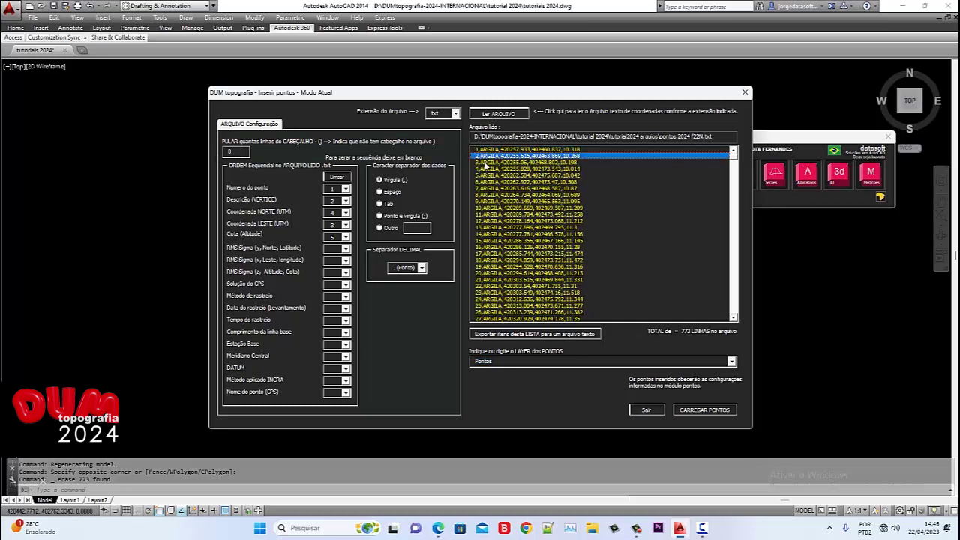
{"action": "left_click", "coordinate": [486, 163]}
{"action": "left_click", "coordinate": [488, 169]}
{"action": "left_click", "coordinate": [490, 181]}
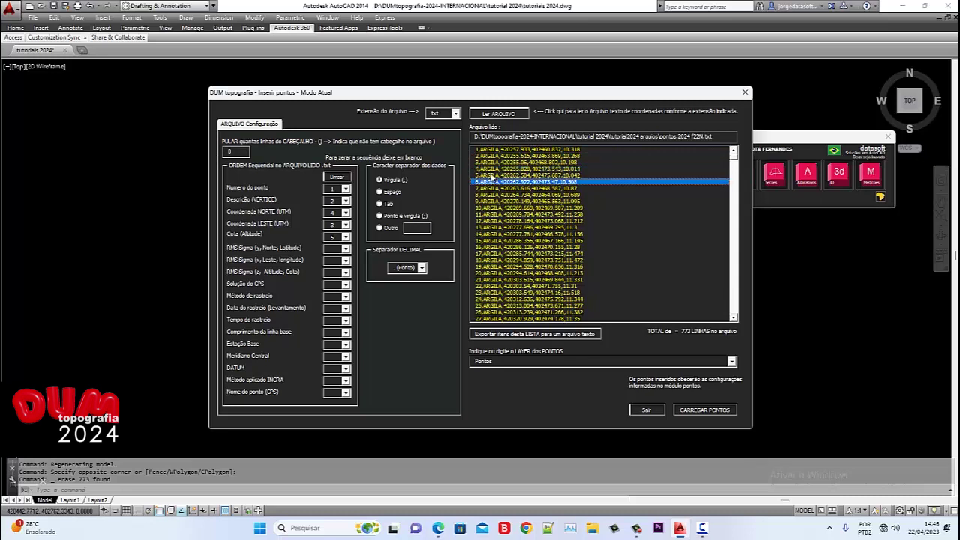
{"action": "left_click", "coordinate": [492, 175]}
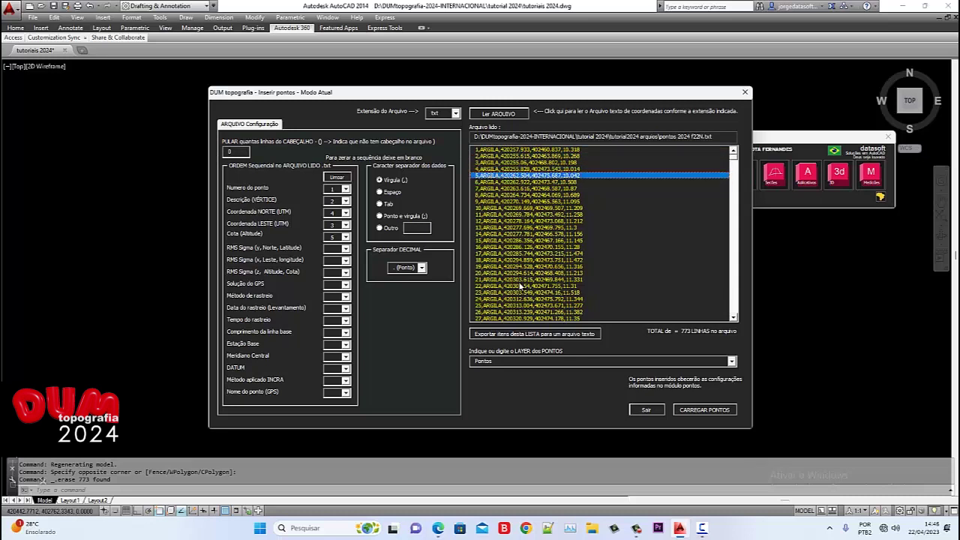
{"action": "left_click", "coordinate": [489, 150]}
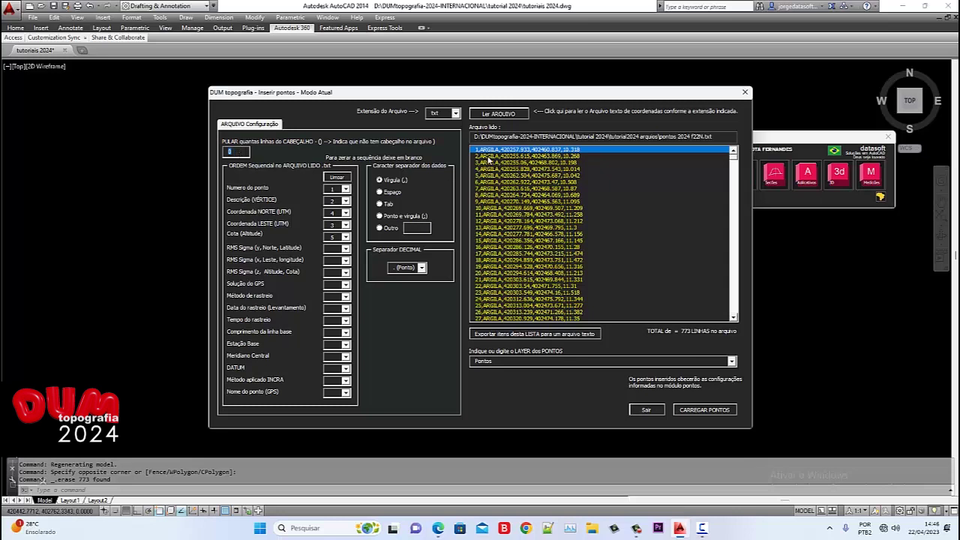
{"action": "left_click", "coordinate": [487, 158]}
Step: Load the points from the configured file into the drawing and dismiss the completion message
{"action": "left_click", "coordinate": [686, 411]}
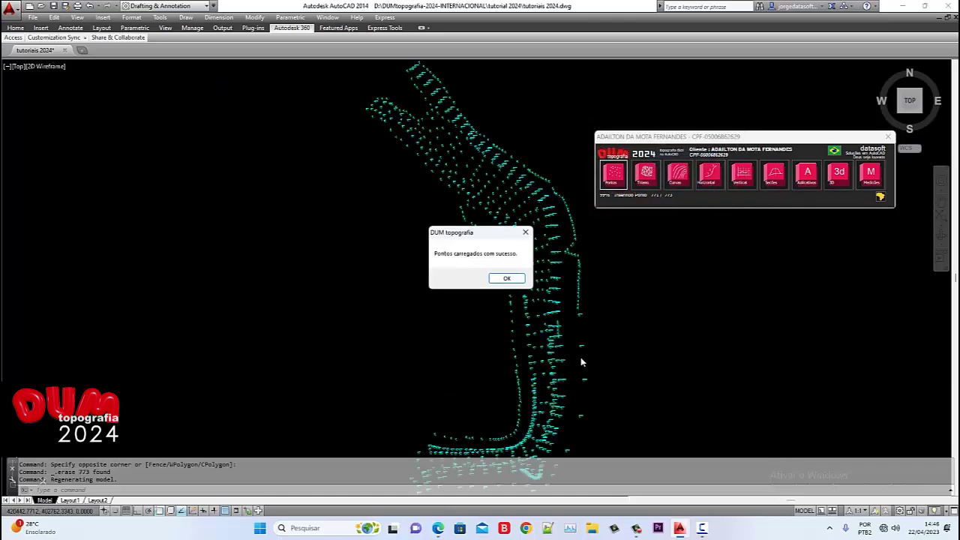
{"action": "left_click", "coordinate": [506, 279]}
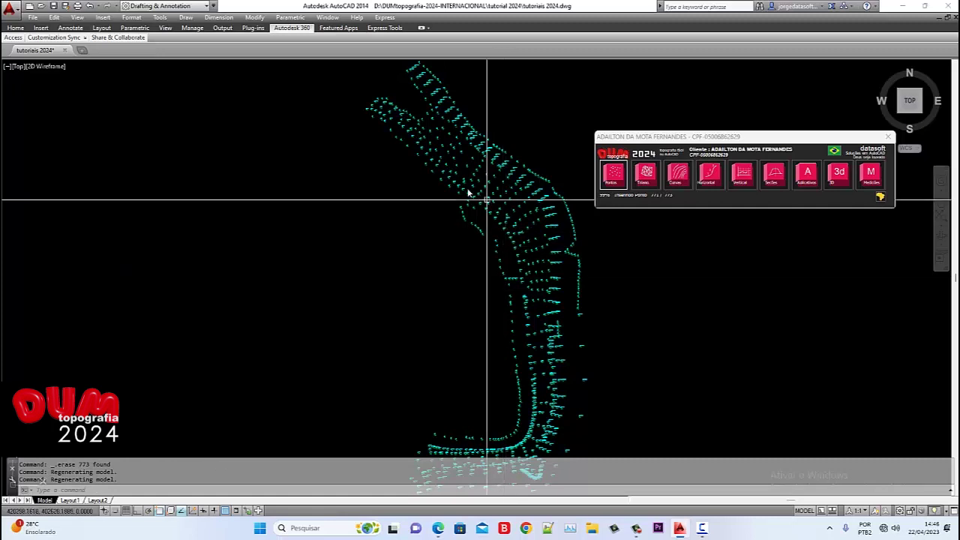
{"action": "scroll", "coordinate": [473, 195], "scroll_direction": "down", "scroll_amount": 3}
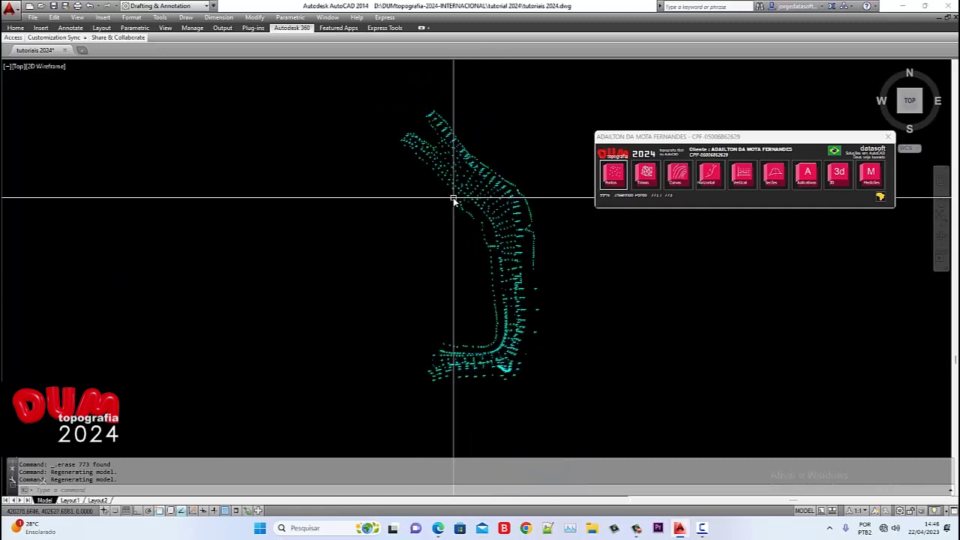
{"action": "left_click", "coordinate": [619, 179]}
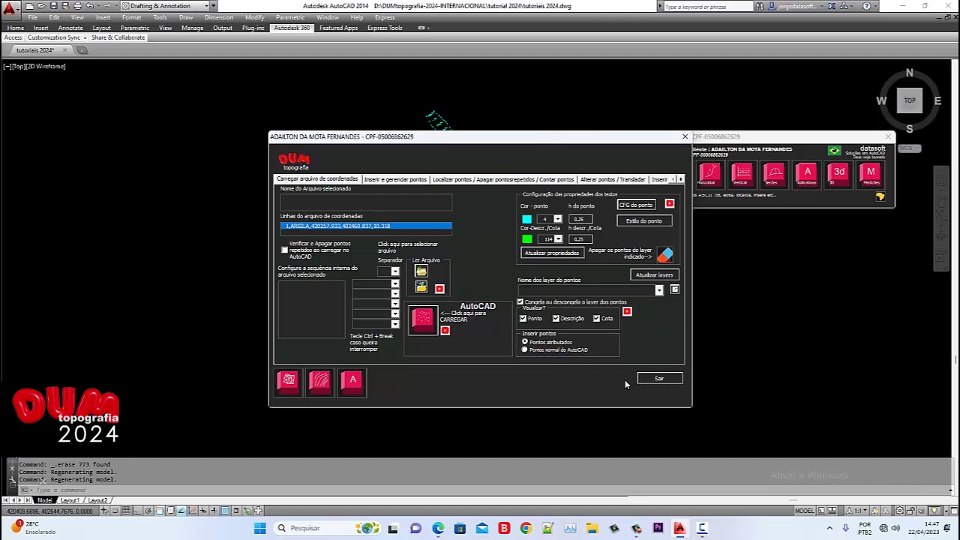
{"action": "left_click", "coordinate": [649, 379]}
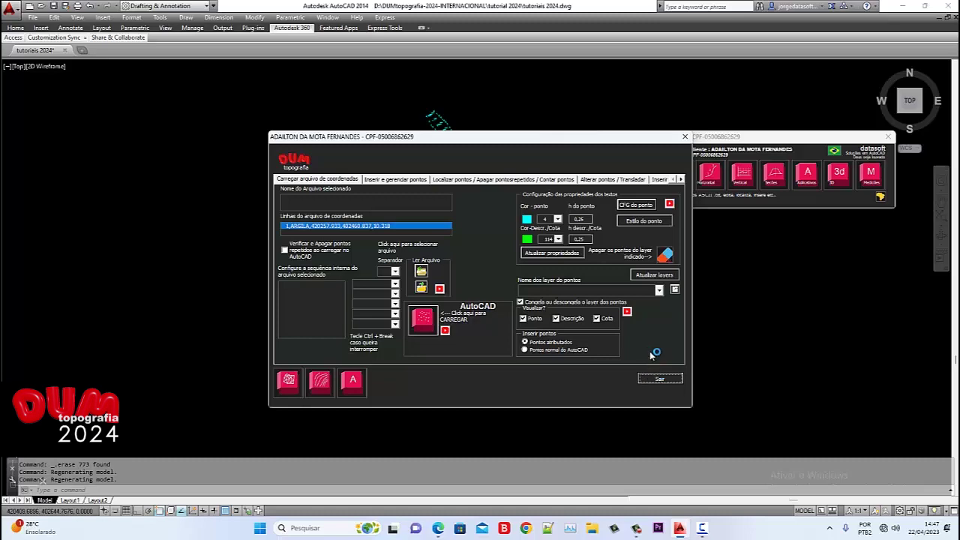
{"action": "left_click", "coordinate": [659, 378]}
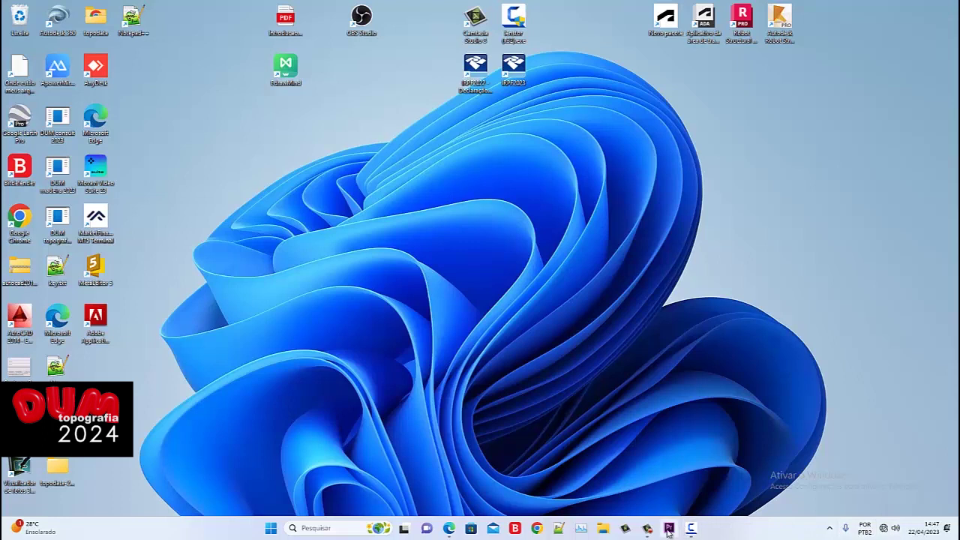
{"action": "mouse_move", "coordinate": [646, 531]}
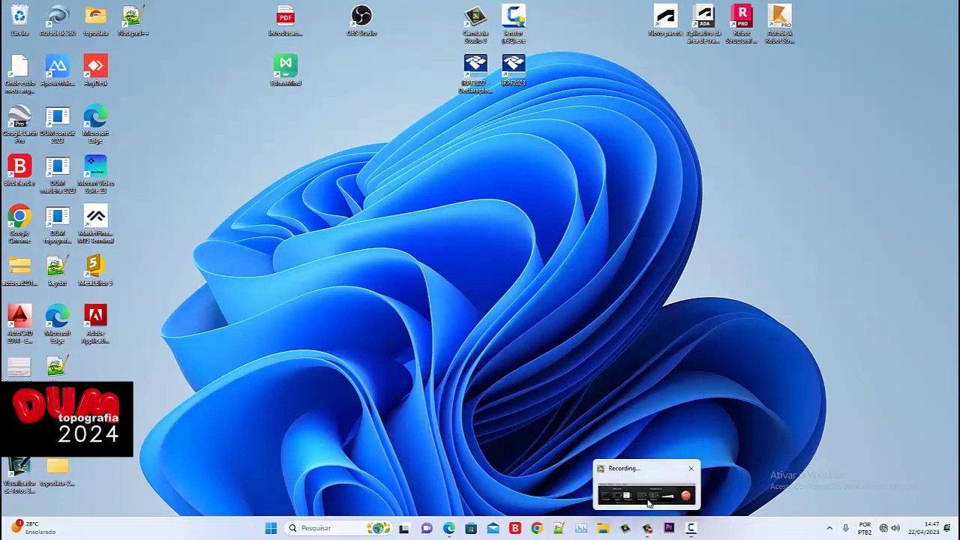